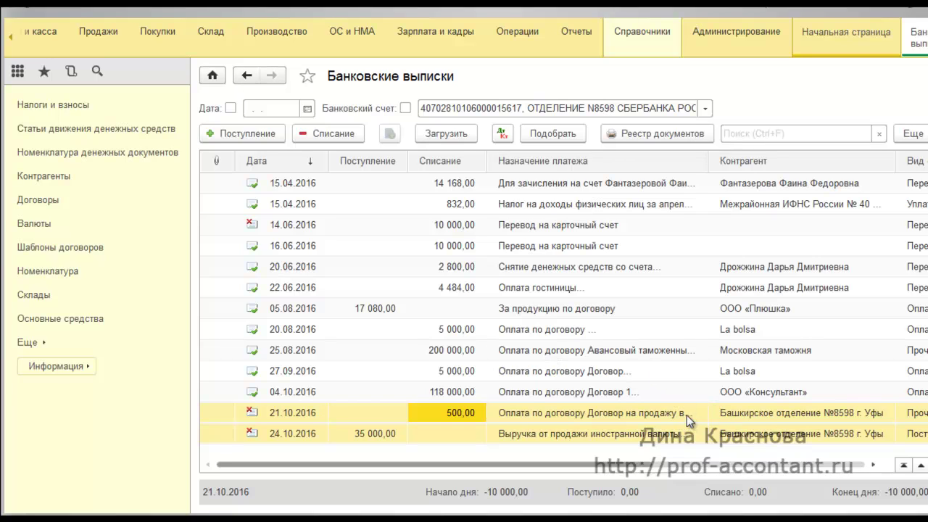
Open the program functionality settings (Функциональность) and review the settlement options under Расчеты.
click(11, 37)
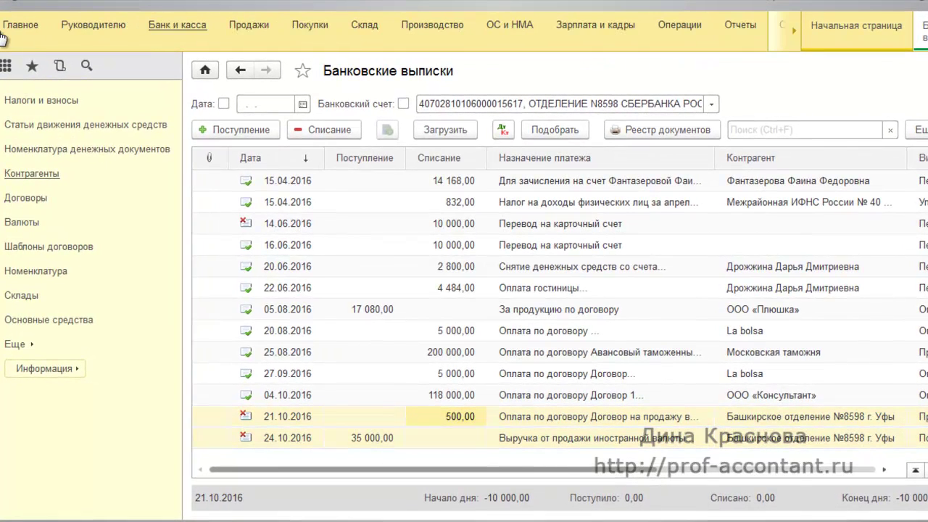
click(21, 25)
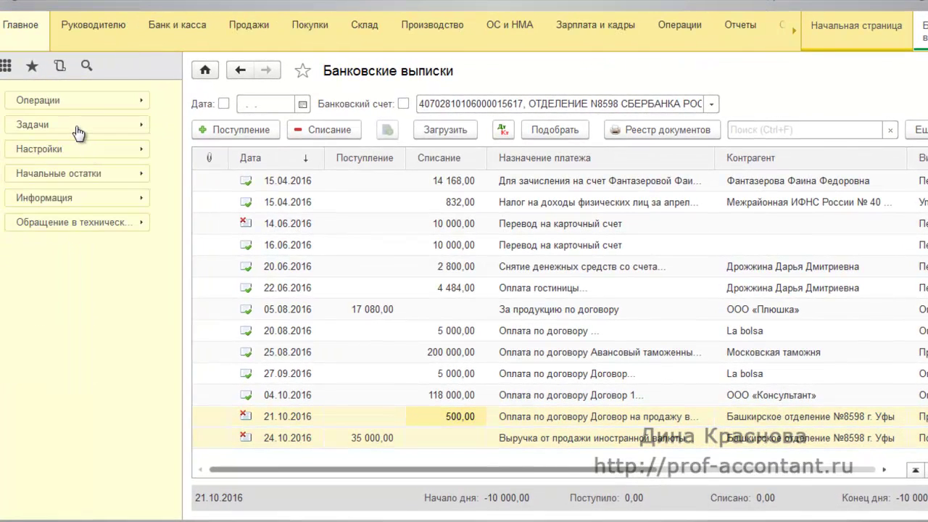
mouse_move(78, 133)
mouse_move(64, 154)
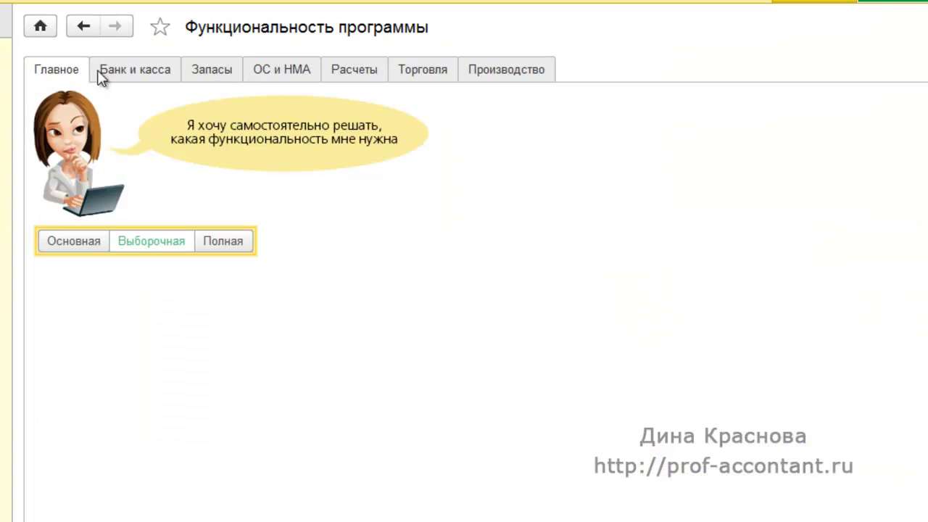
click(356, 73)
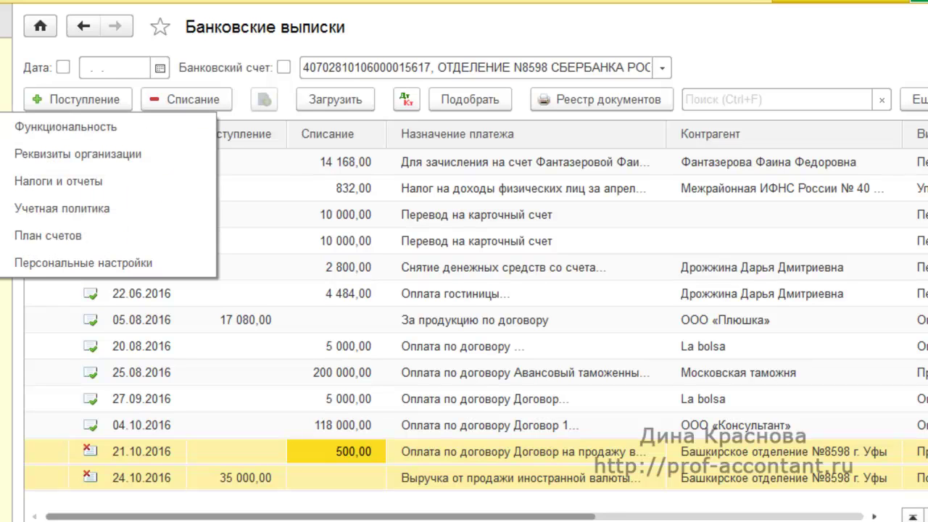
Open the organization's accounting policy (Учетная политика) and review its settings down the page.
click(162, 210)
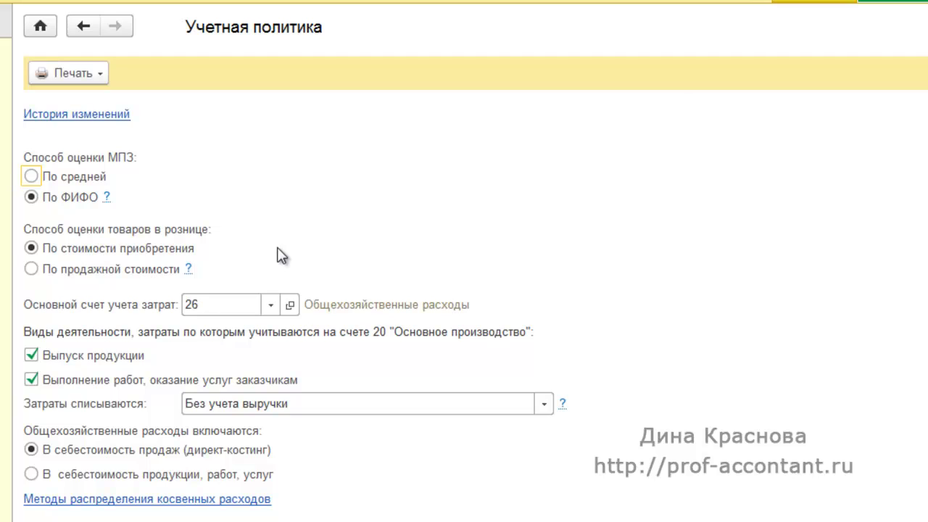
scroll(31, 359, down, 3)
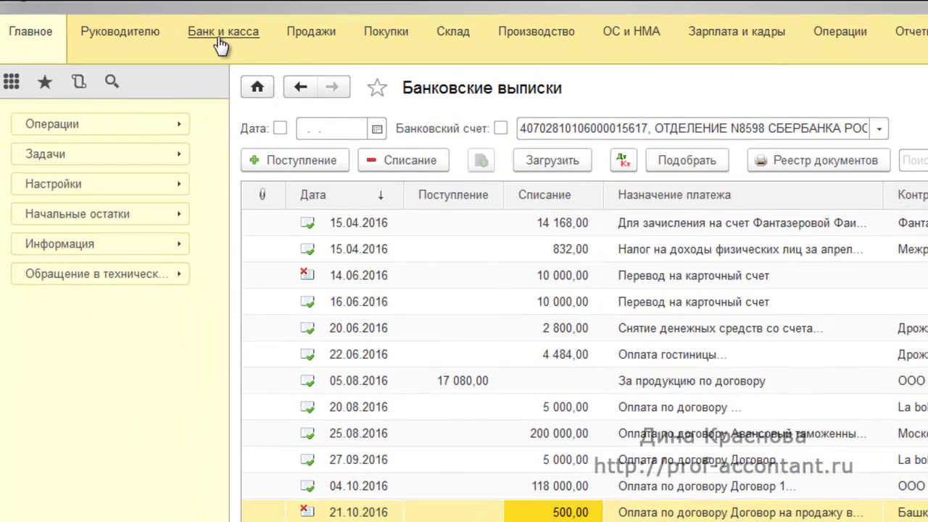
Create a new write-off from the bank statements list with the operation type "Прочие расчеты с контрагентами".
click(221, 46)
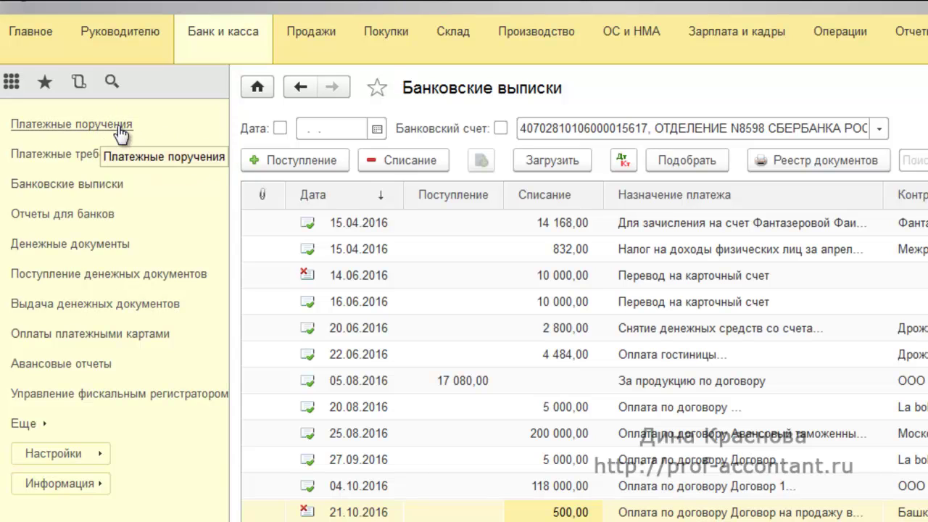
click(113, 190)
click(407, 165)
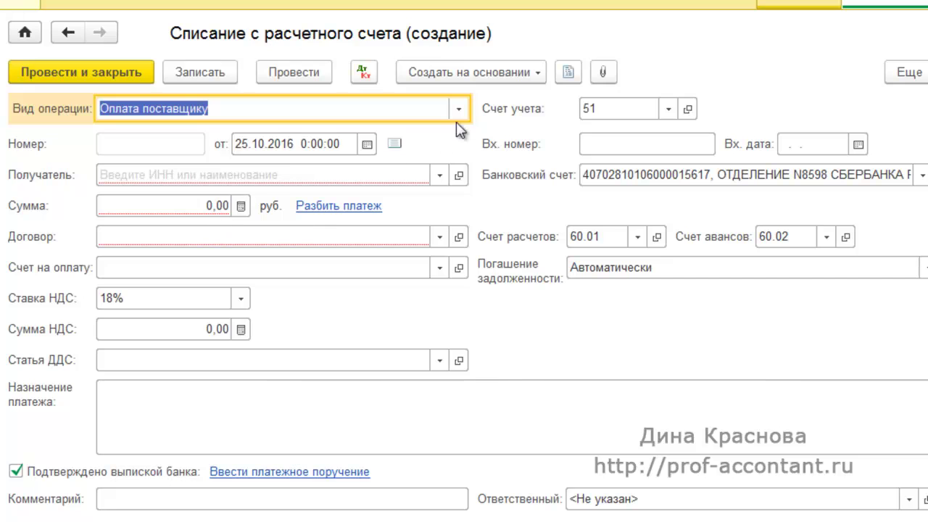
click(463, 113)
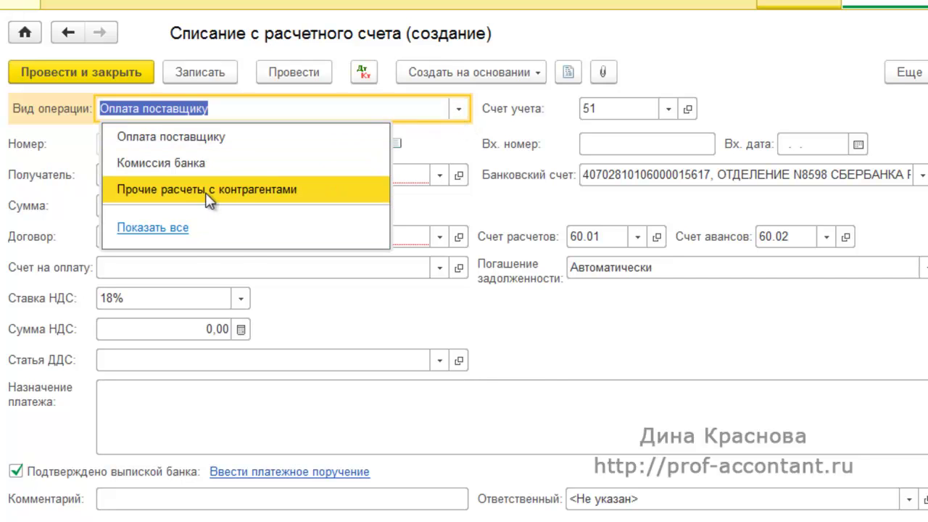
click(345, 193)
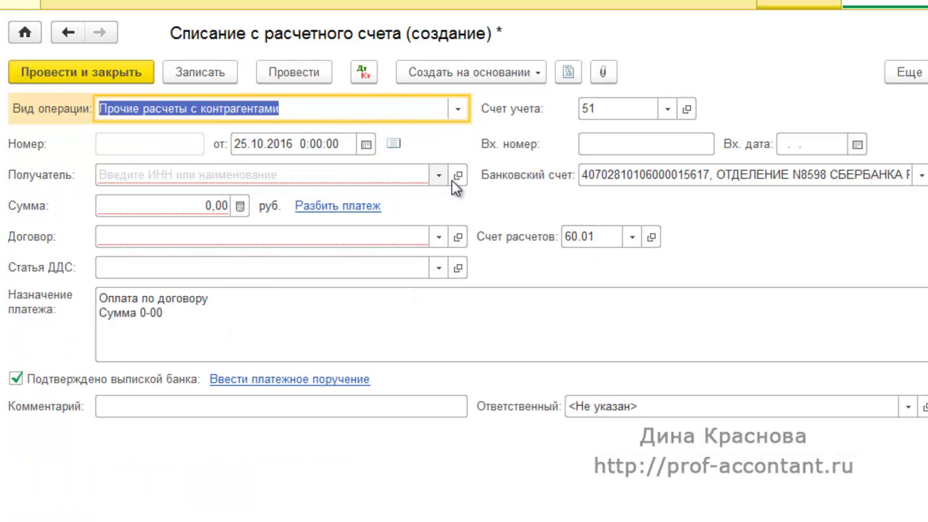
Set the write-off's recipient to "Башкирское отделение №8598 г. Уфы" and its accounting account to 52.
click(436, 175)
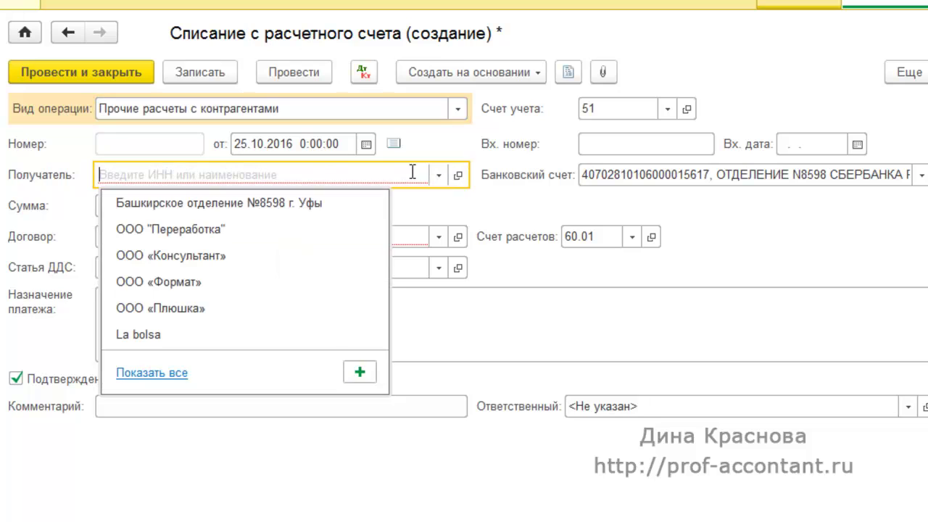
click(354, 210)
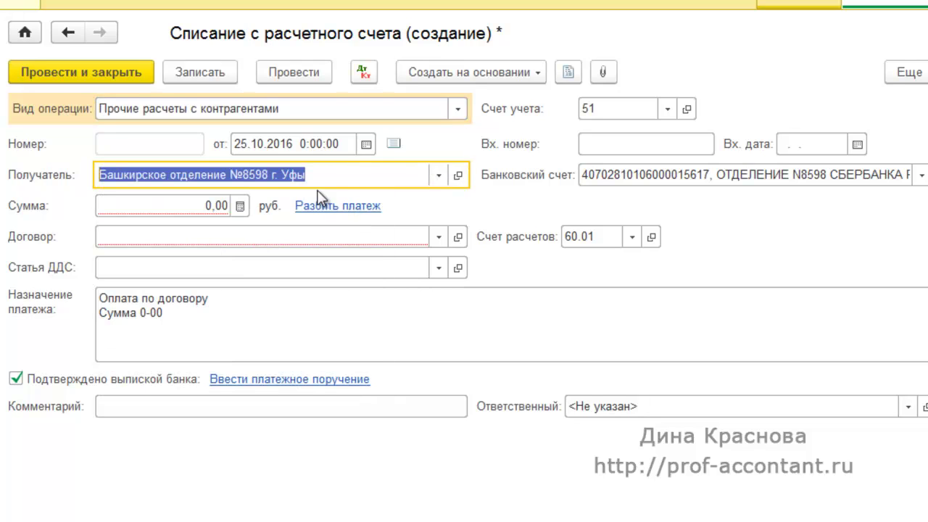
click(185, 206)
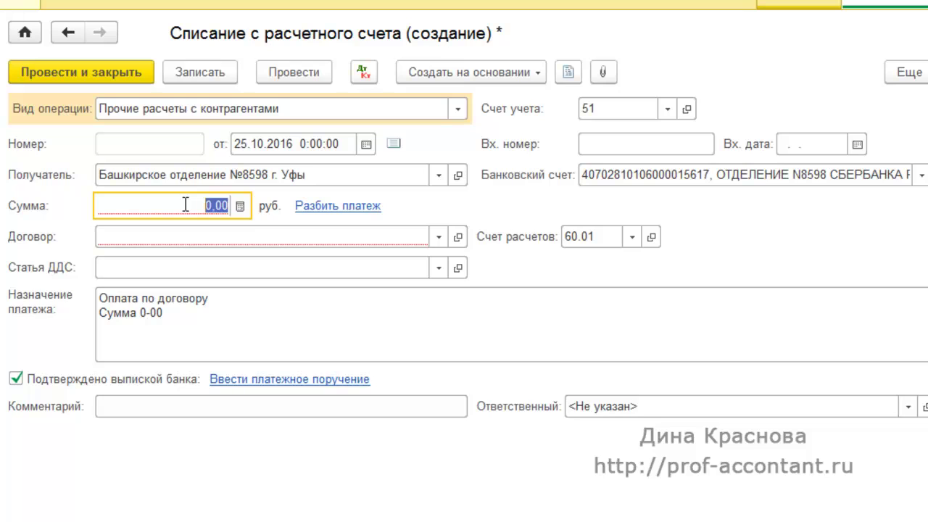
click(664, 115)
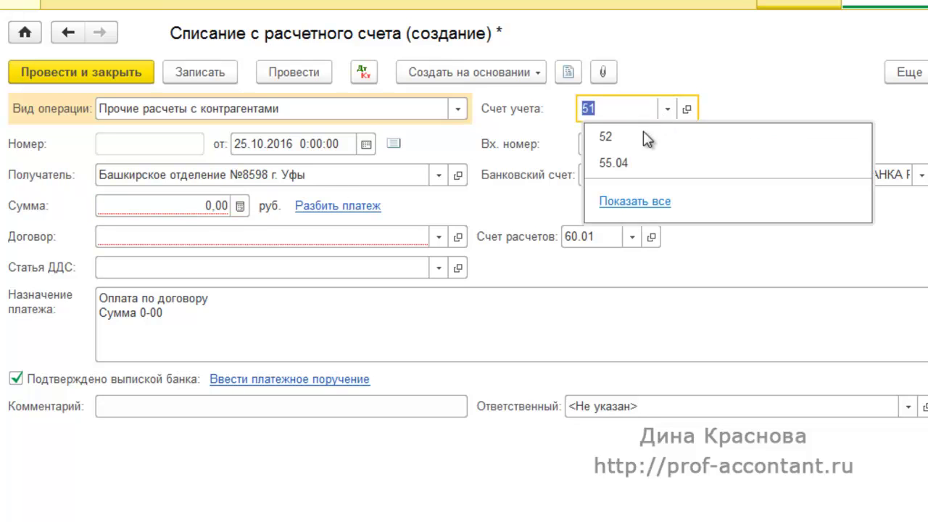
click(647, 139)
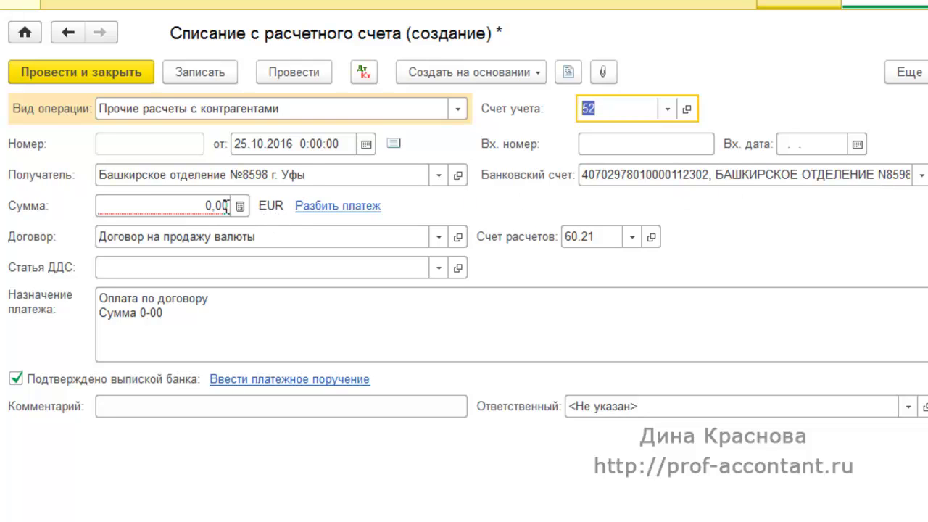
Enter an amount of 500 EUR and check the contract list, keeping "Договор на продажу валюты".
click(207, 205)
click(201, 206)
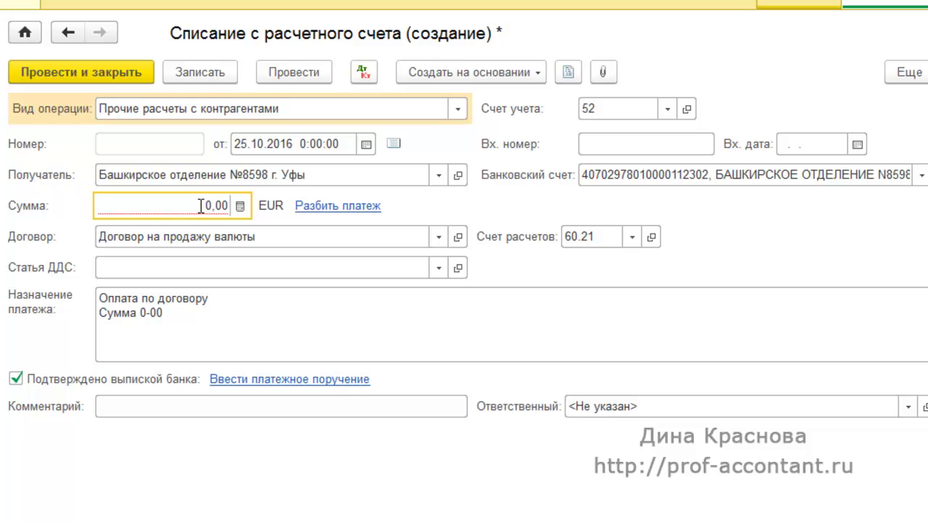
text(500)
click(438, 239)
click(200, 265)
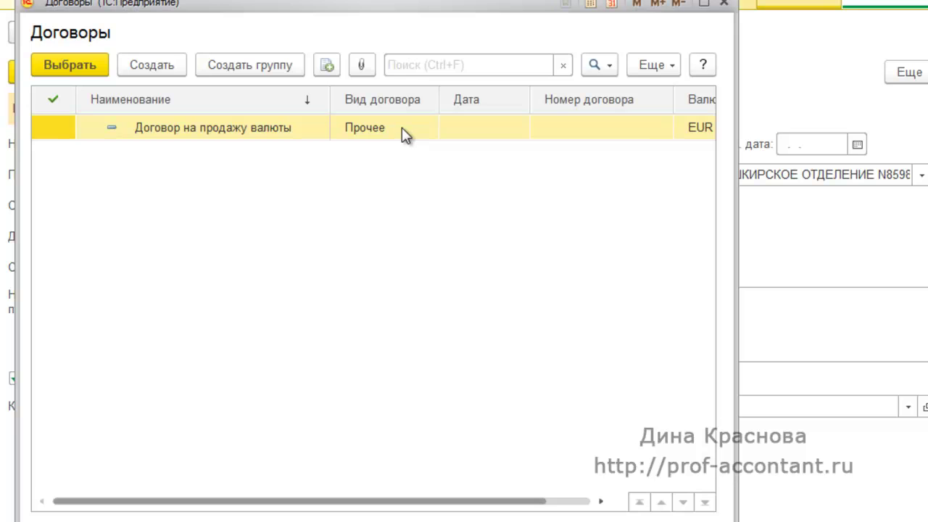
click(723, 3)
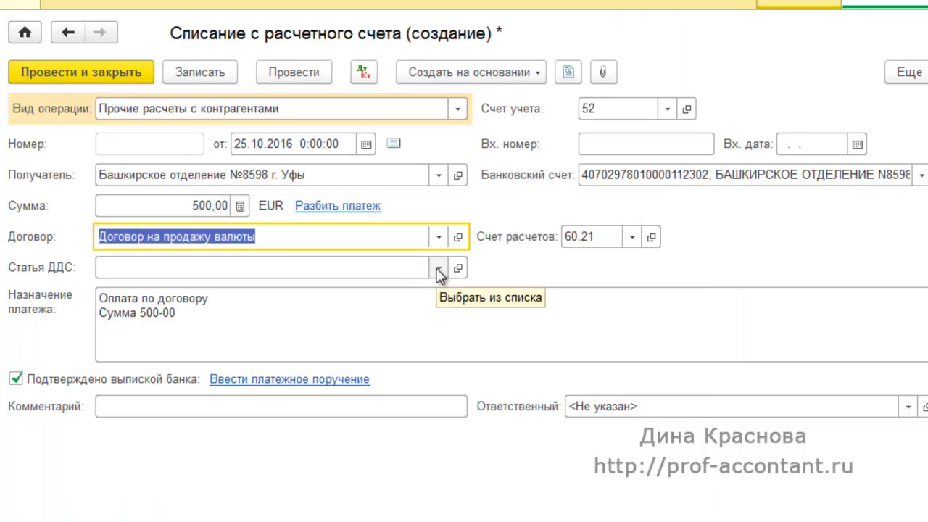
Set the cash flow item to "Продажа иностранной валюты (списание)" and replace the first payment purpose line with "Продажа иностранной валюты".
click(438, 270)
click(116, 287)
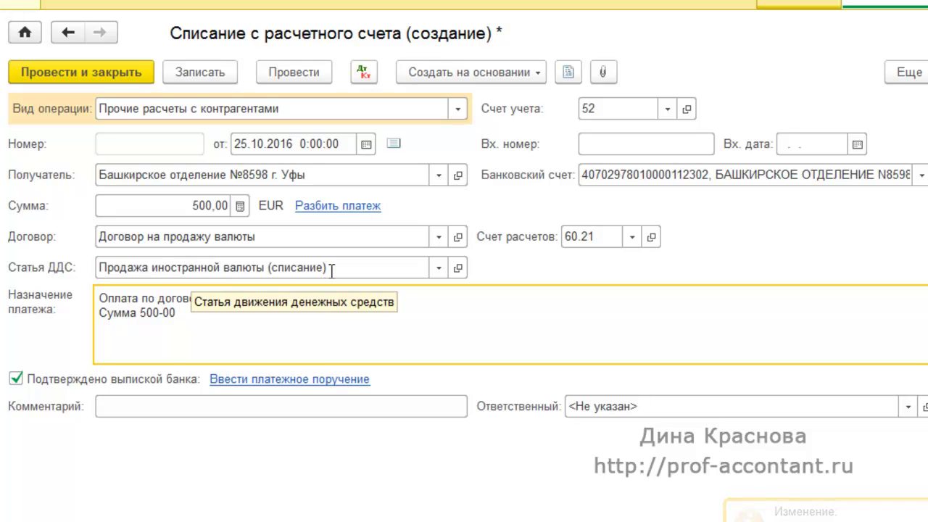
click(438, 268)
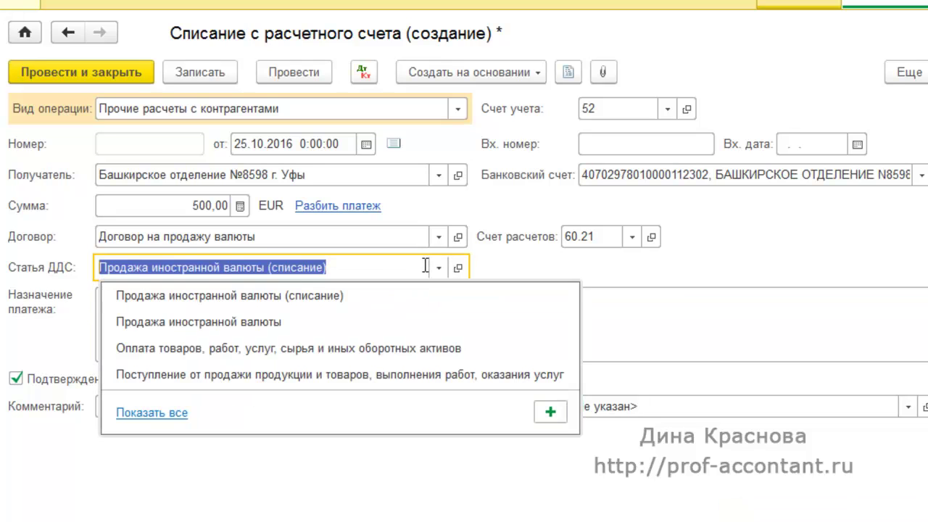
click(290, 304)
key(F4)
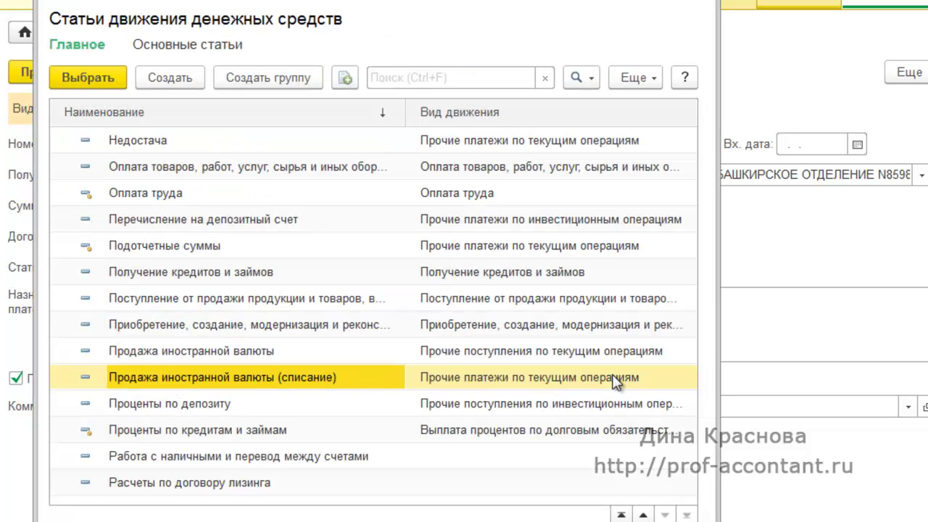
click(93, 78)
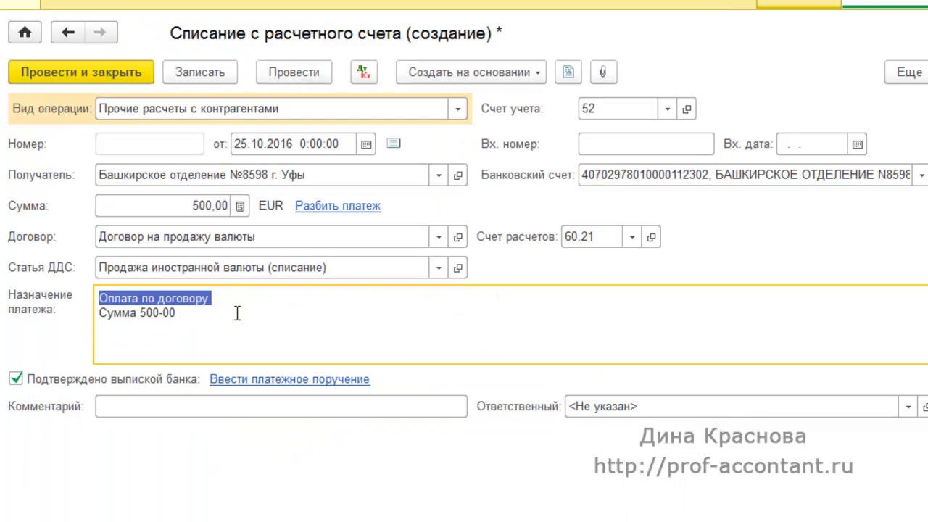
text(Продажа иностранной валюты)
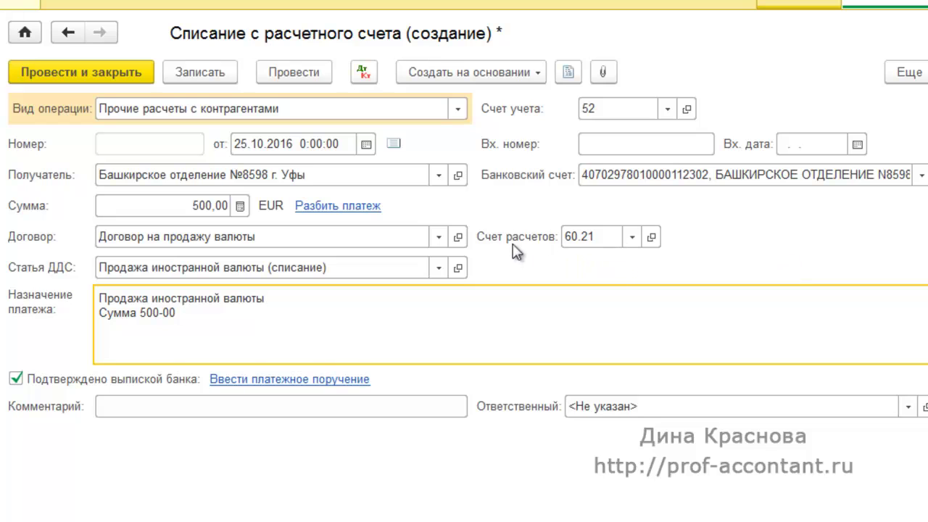
Look up the 76 accounts in the chart of accounts, set the settlement account to 76.29 and post the write-off.
click(632, 238)
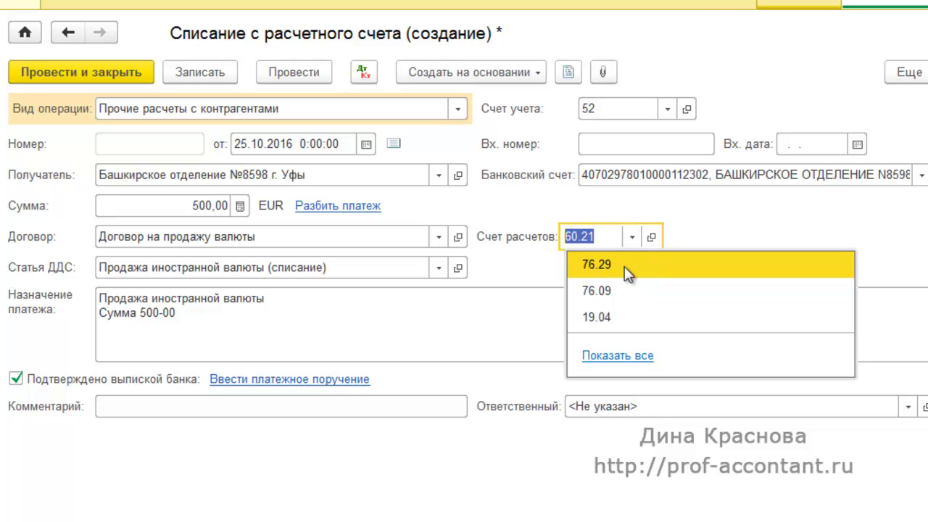
click(622, 356)
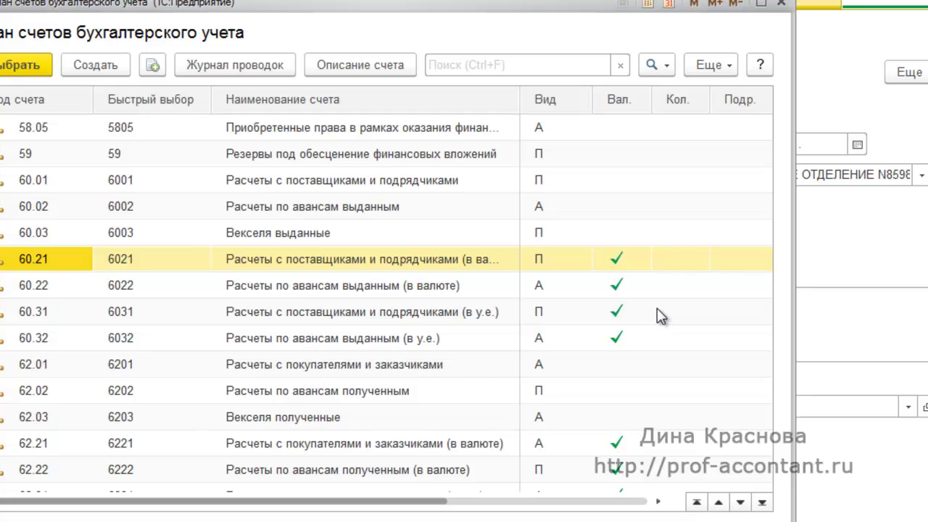
click(472, 67)
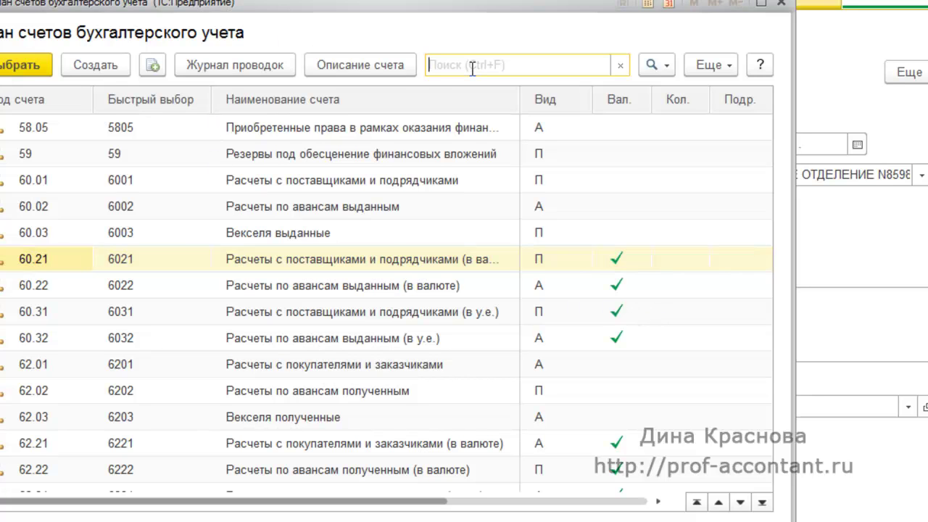
text(76)
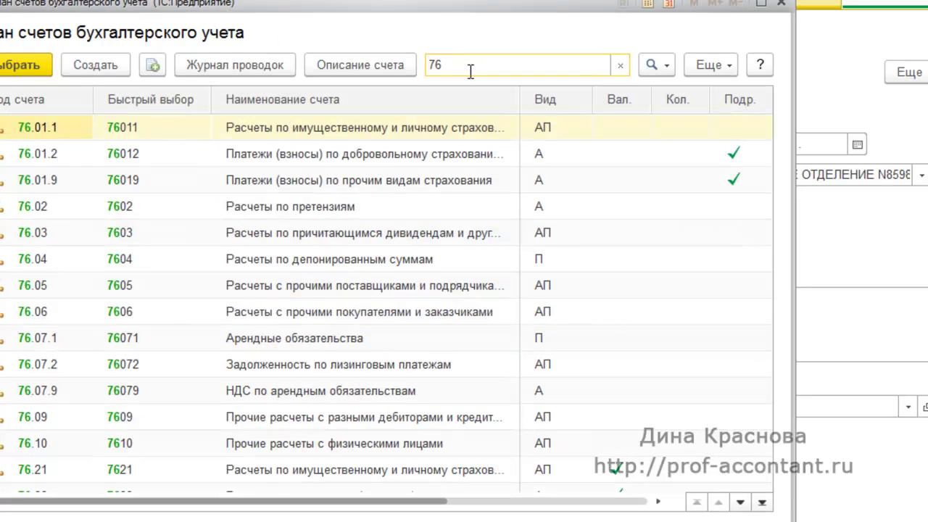
key(Escape)
click(307, 75)
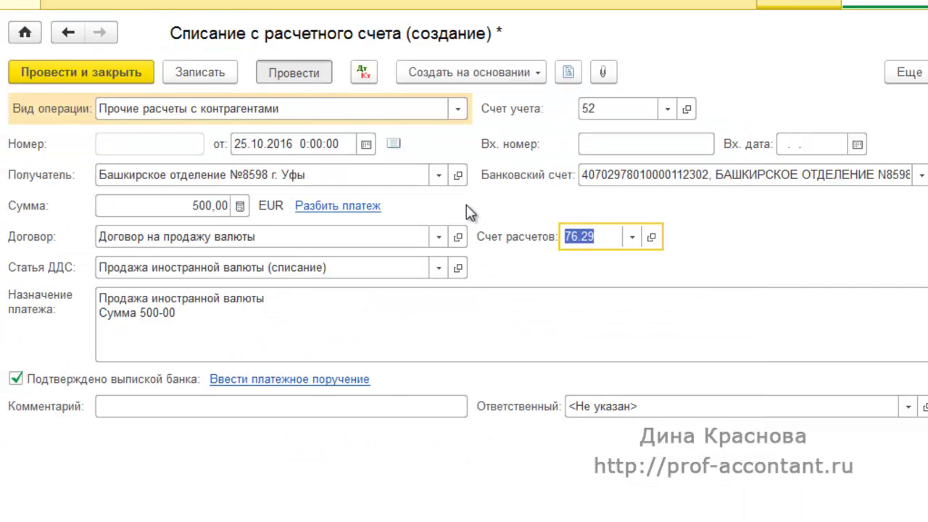
Open the write-off's accounting entries and examine the debit, credit and amount of the currency revaluation and currency sale postings.
click(363, 72)
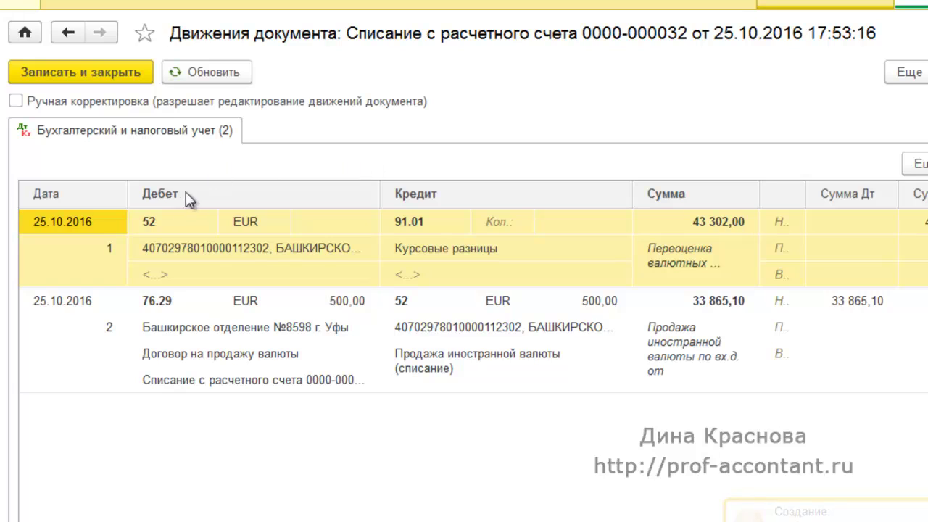
click(153, 228)
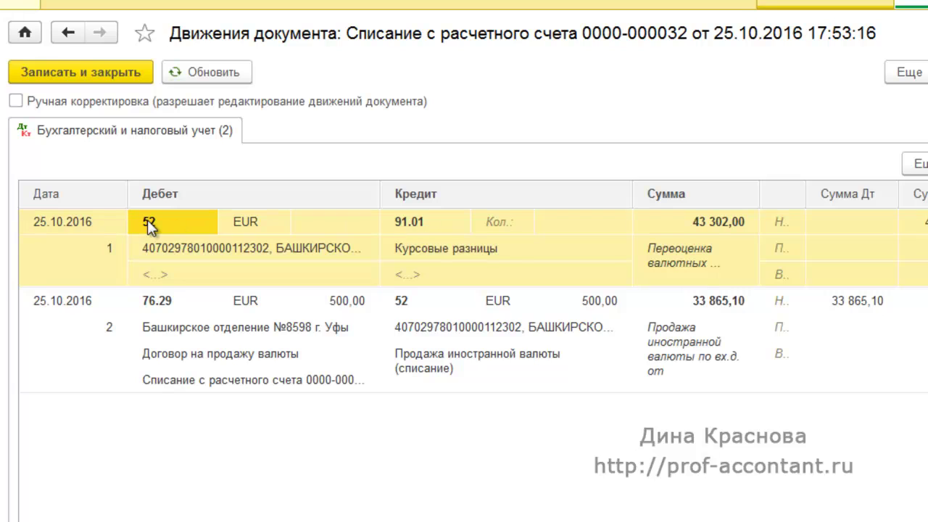
click(424, 224)
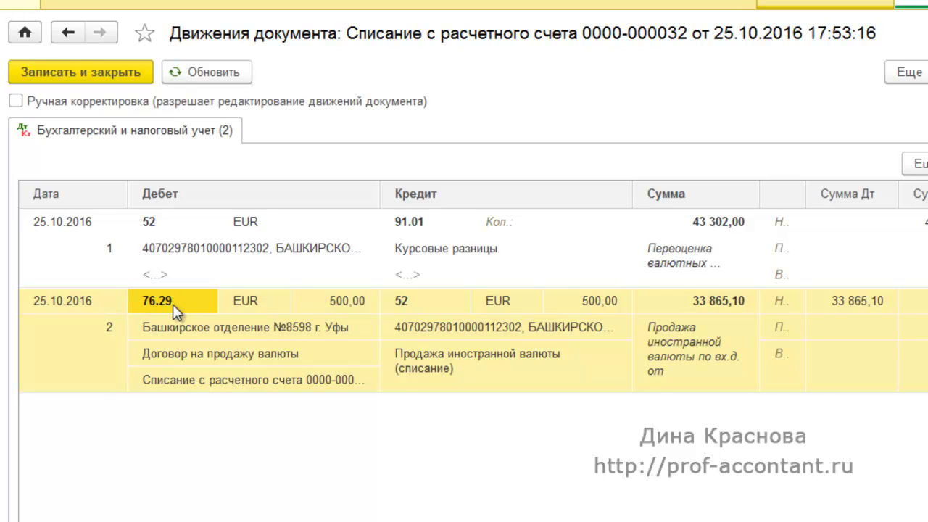
click(436, 307)
click(675, 311)
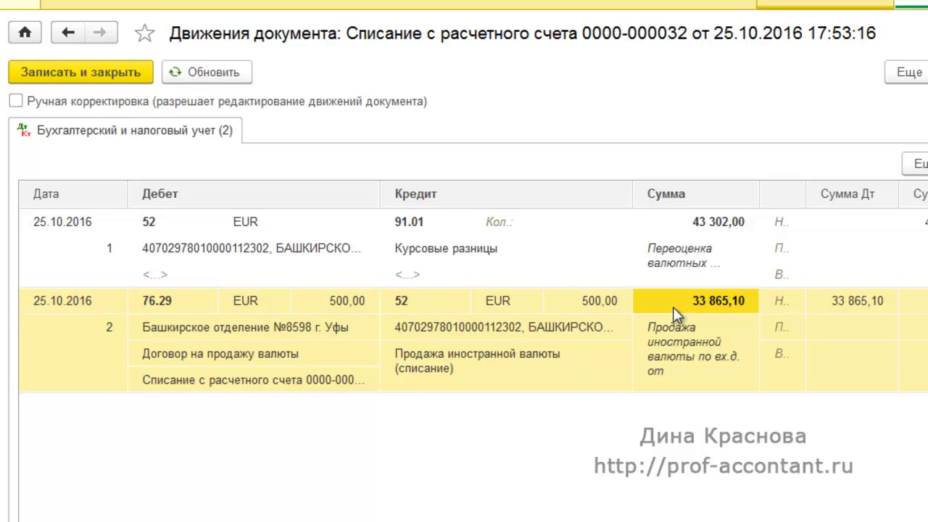
click(593, 303)
click(33, 299)
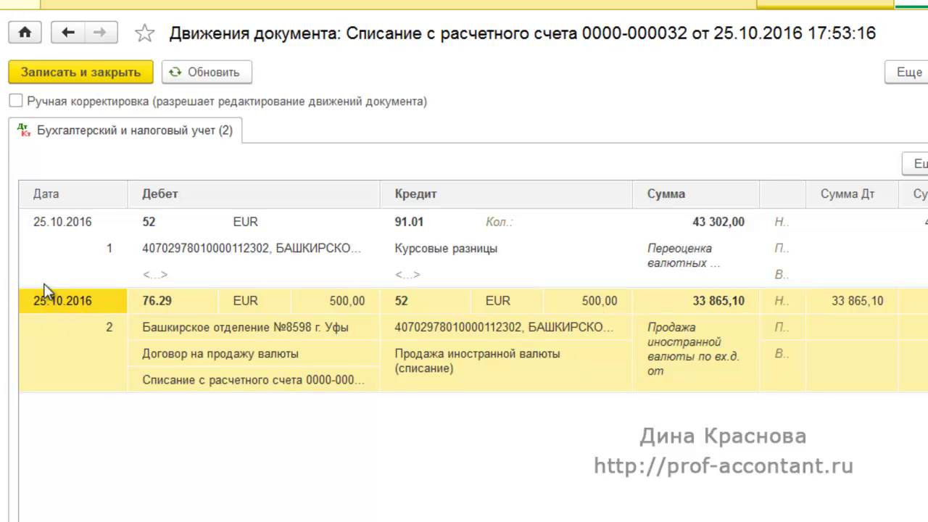
click(638, 305)
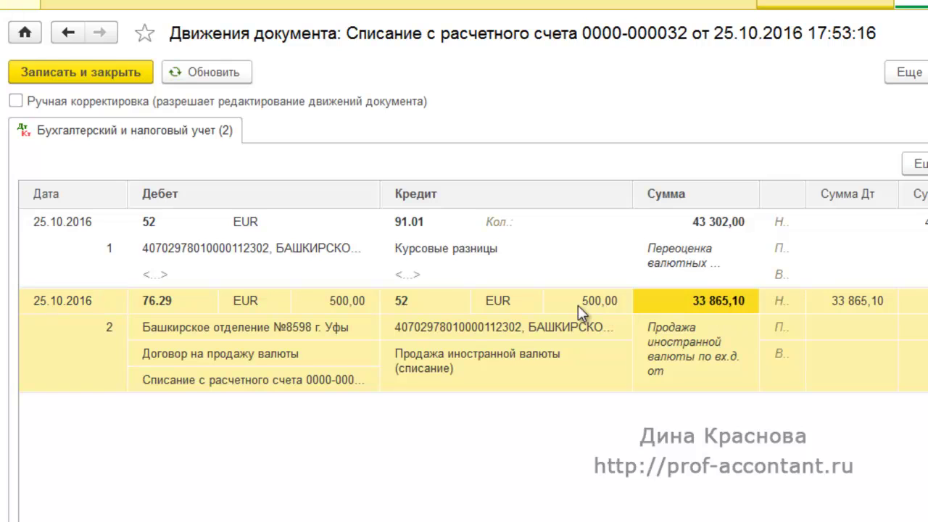
click(578, 305)
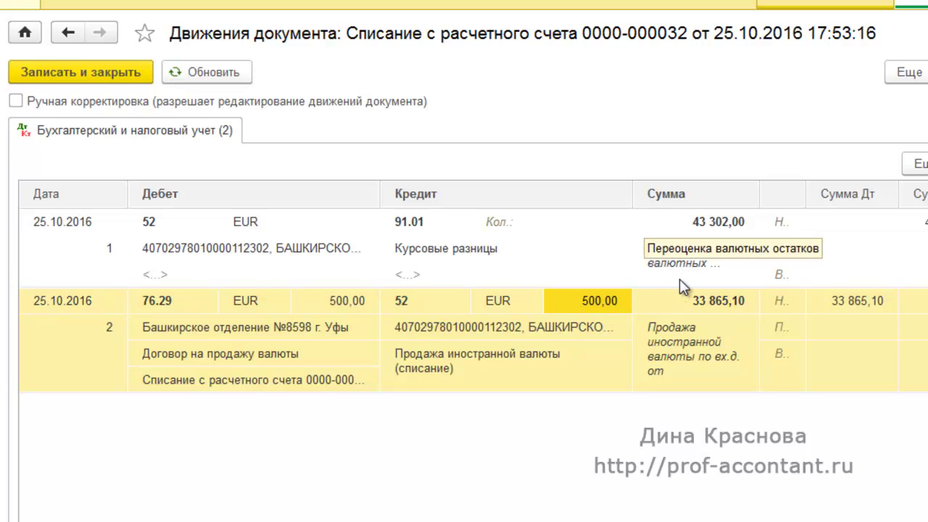
Close the posted write-off and create a bank receipt of type "Поступления от продажи иностранной валюты", keeping the preset bank account.
click(43, 75)
key(ctrl+Return)
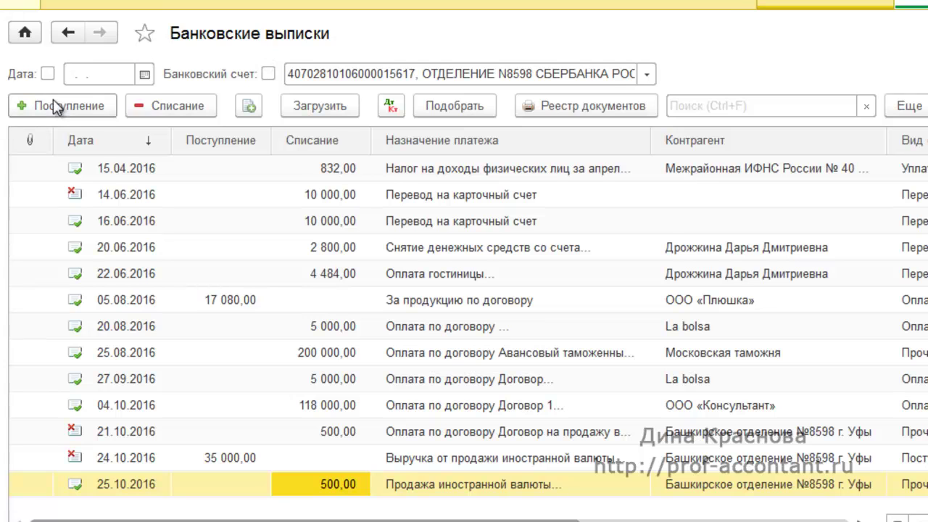
click(73, 109)
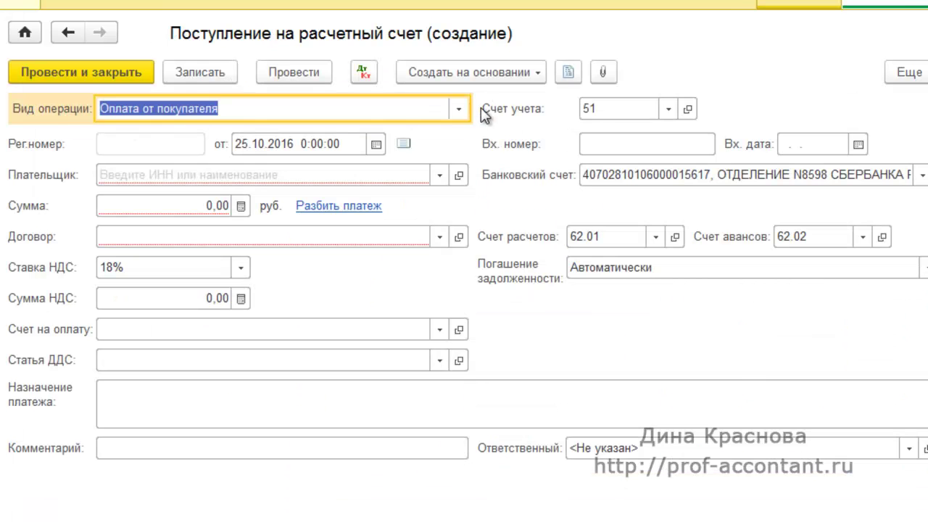
click(461, 110)
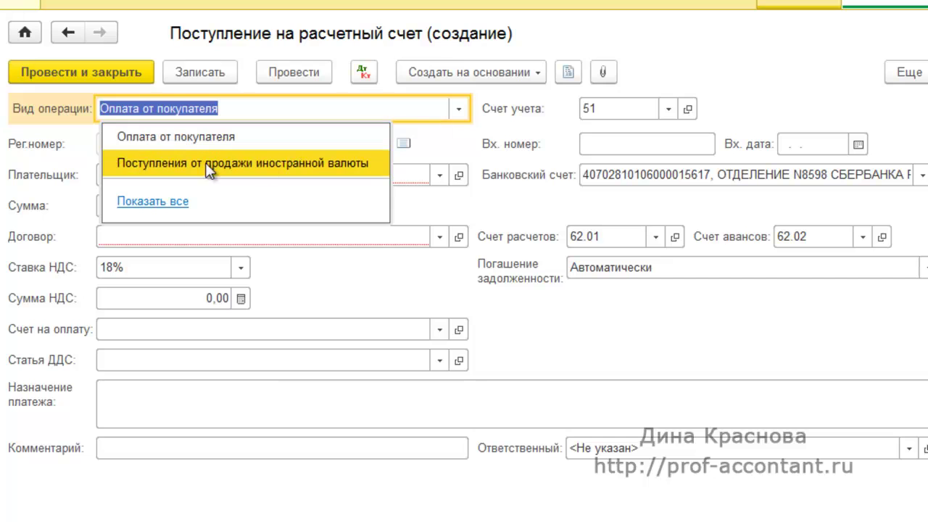
click(359, 168)
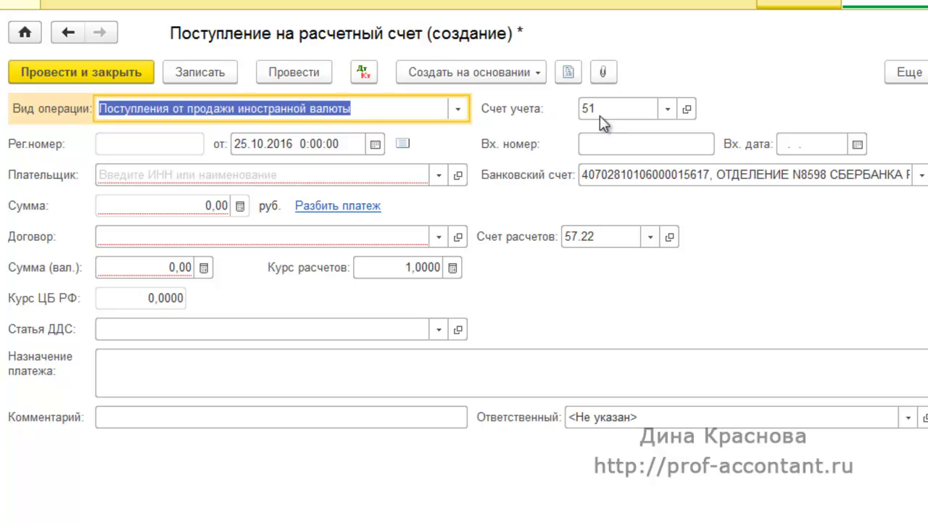
click(922, 175)
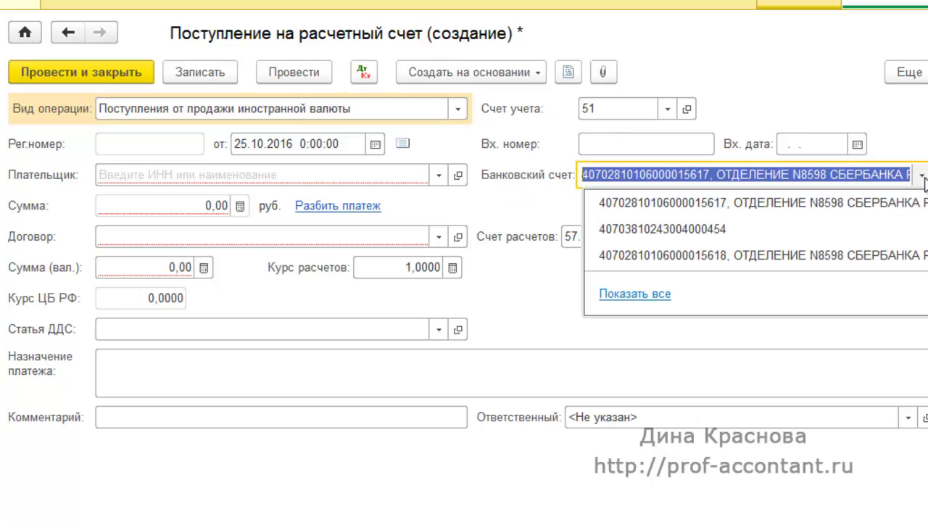
click(922, 175)
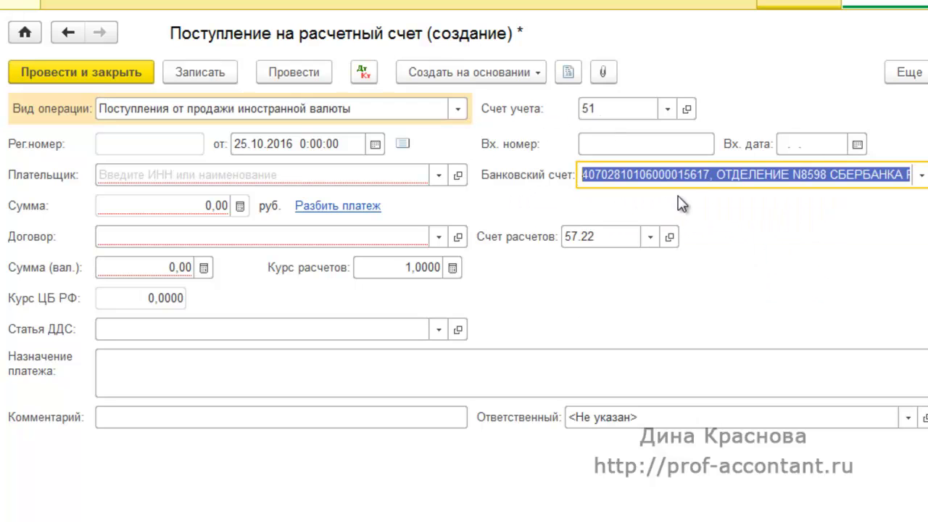
Set the payer to "Башкирское отделение №8598 г. Уфы" and enter a foreign currency amount of 500 EUR.
click(439, 176)
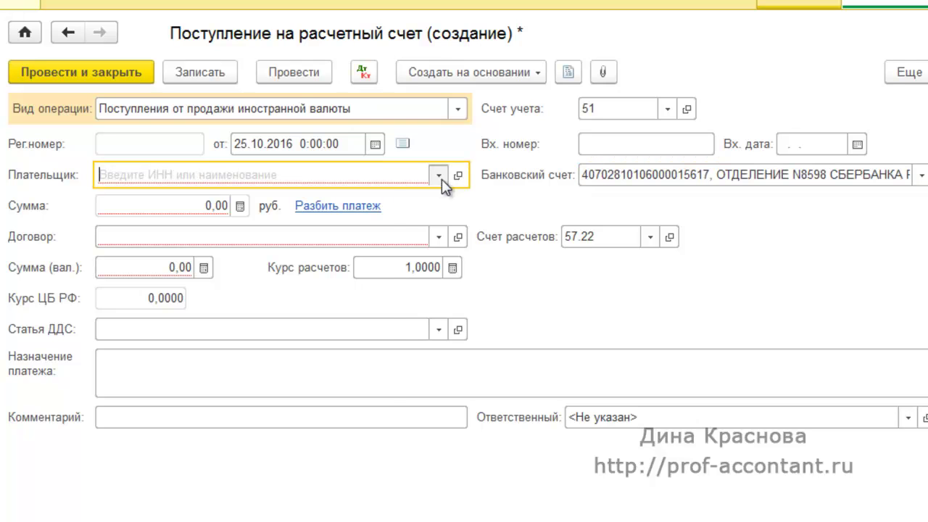
click(319, 205)
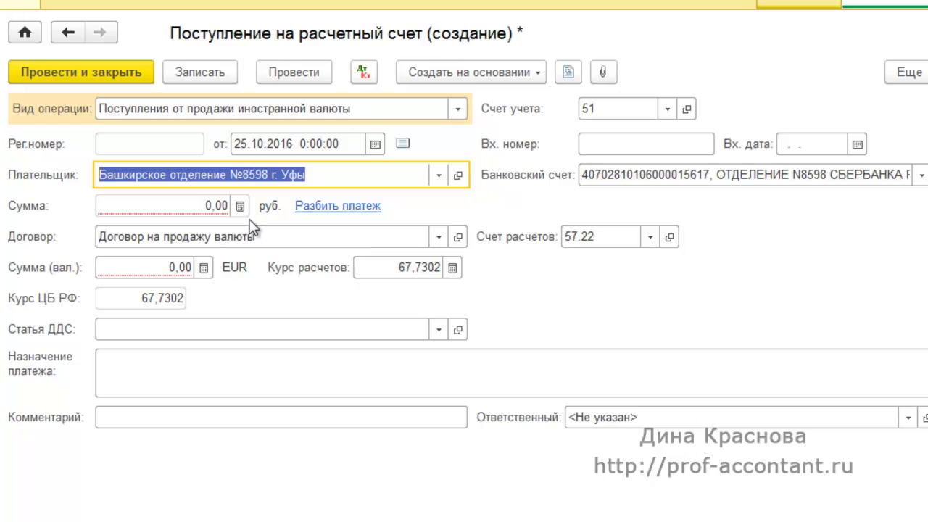
click(159, 267)
text(500)
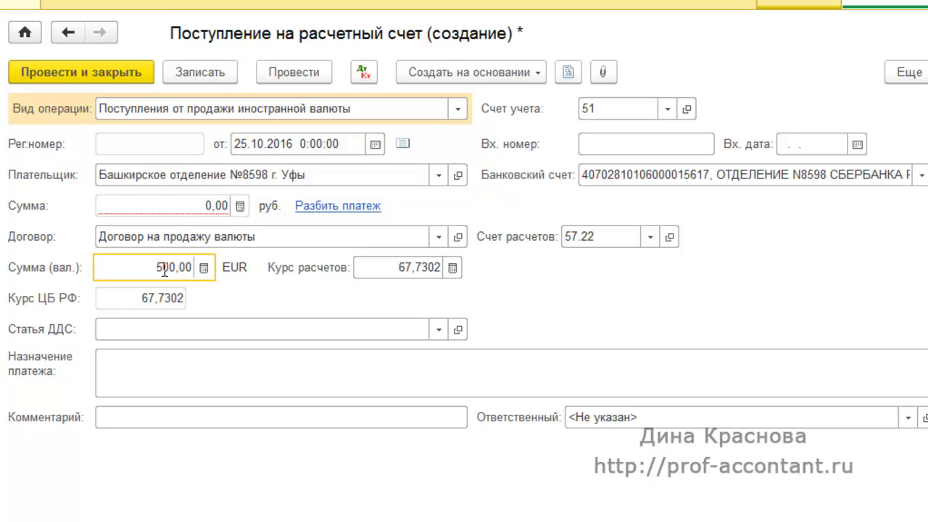
key(Tab)
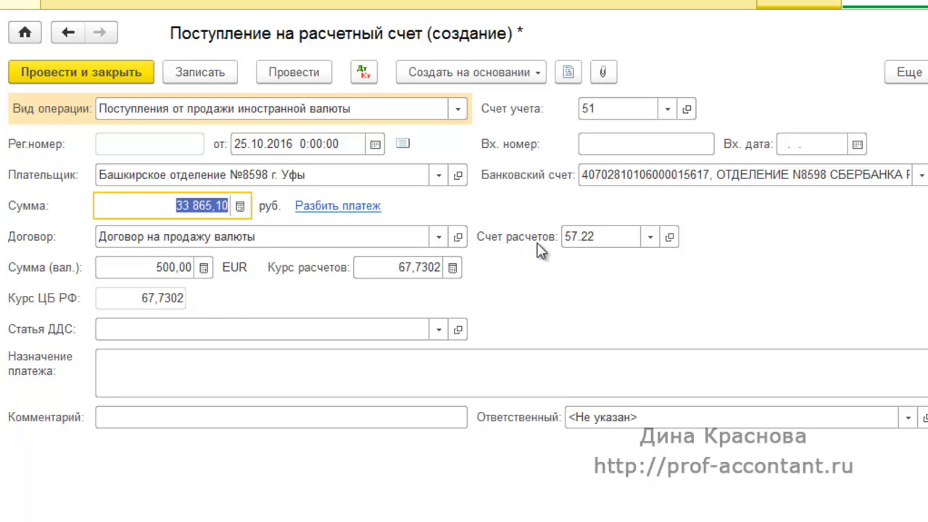
Set the receipt's settlement account to 76.29 and the settlement rate to 70, checking it against the central bank rate.
click(649, 241)
click(622, 263)
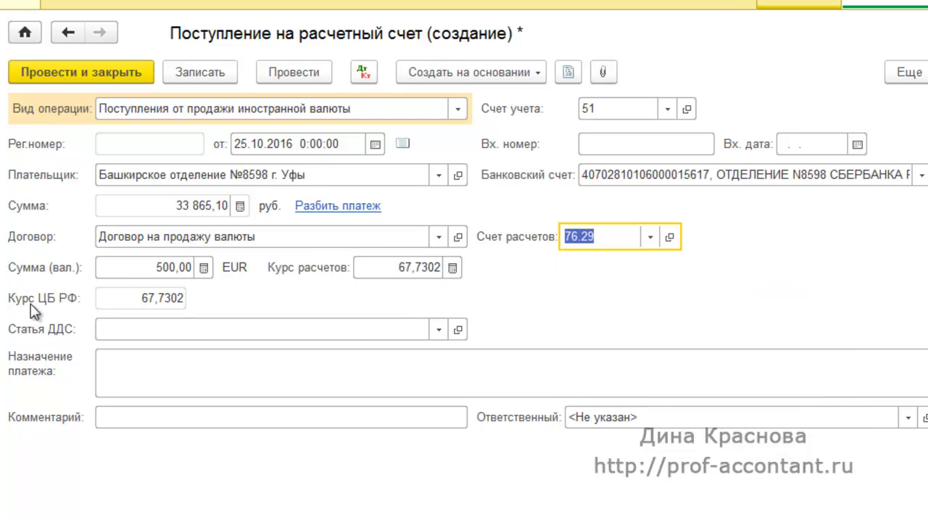
click(130, 298)
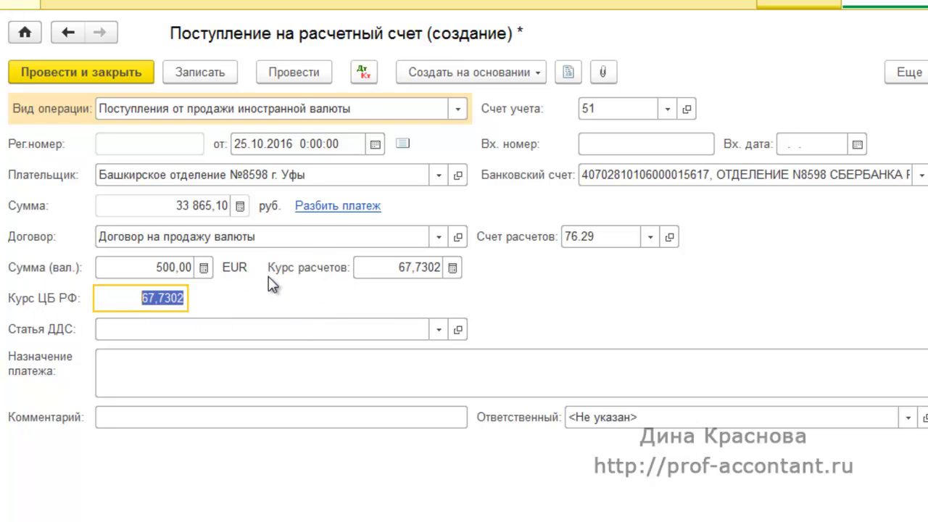
click(389, 266)
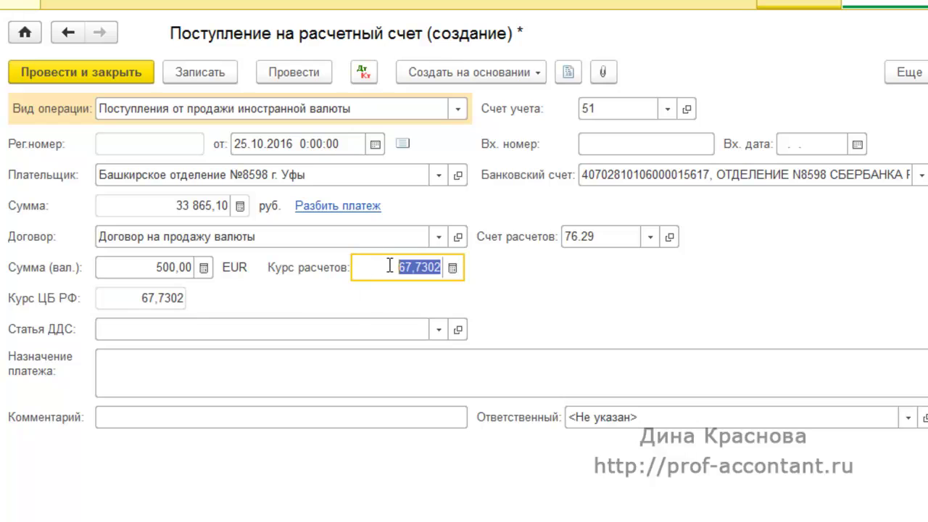
text(70)
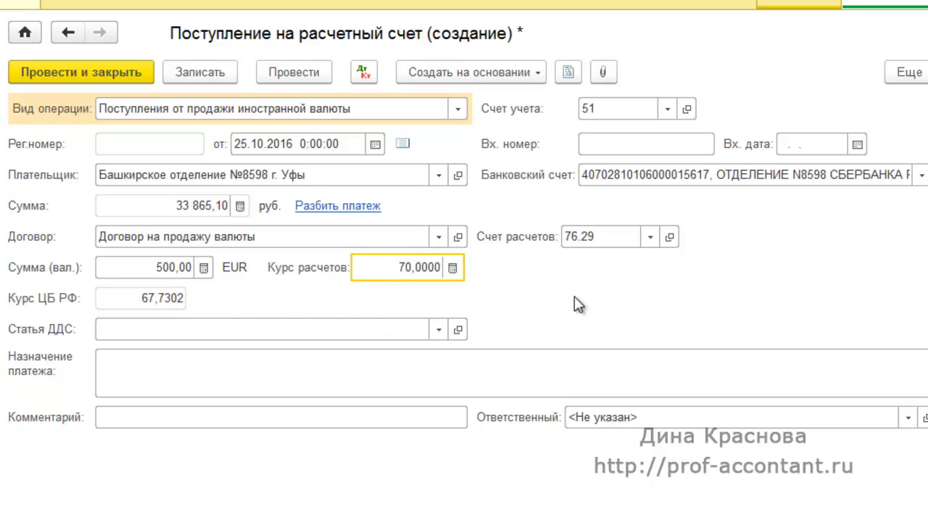
key(Return)
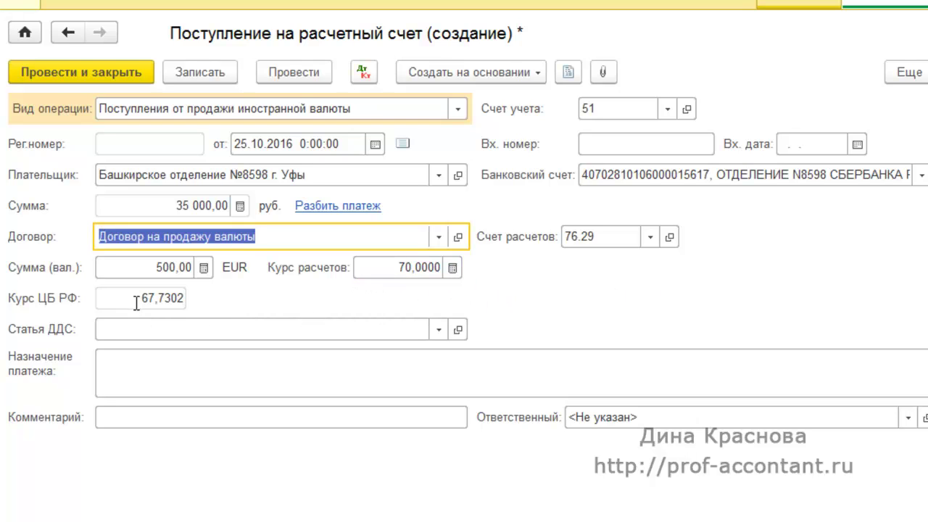
click(182, 299)
click(386, 269)
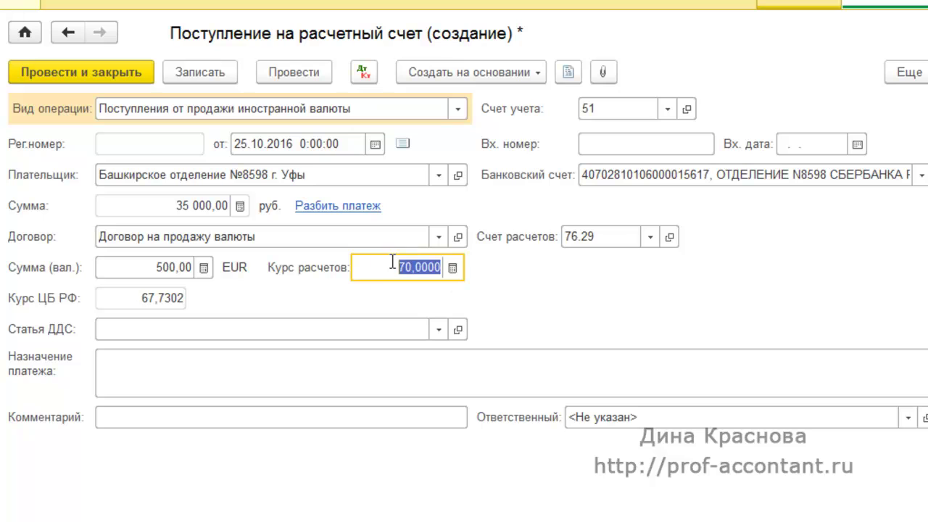
Choose "Продажа иностранной валюты" with movement type "Прочие поступления по текущим операциям" from the full list of cash flow items.
click(438, 330)
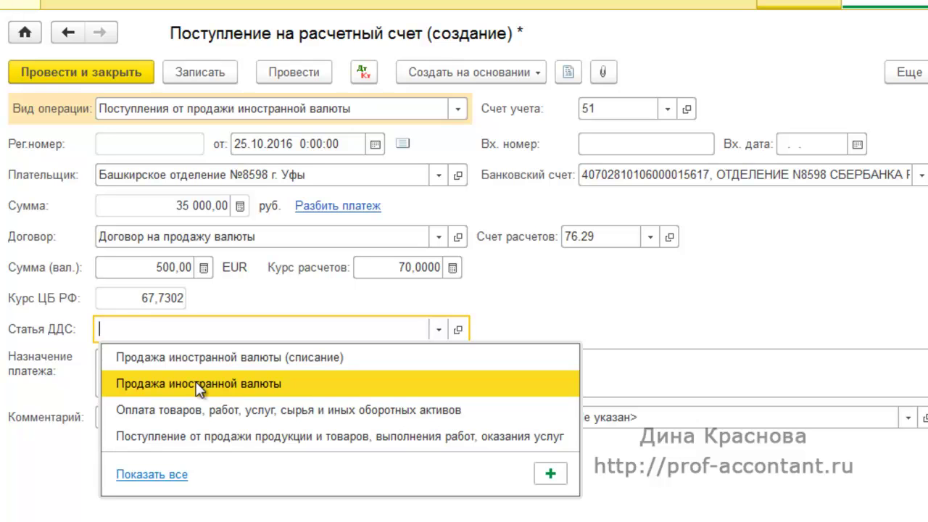
click(144, 476)
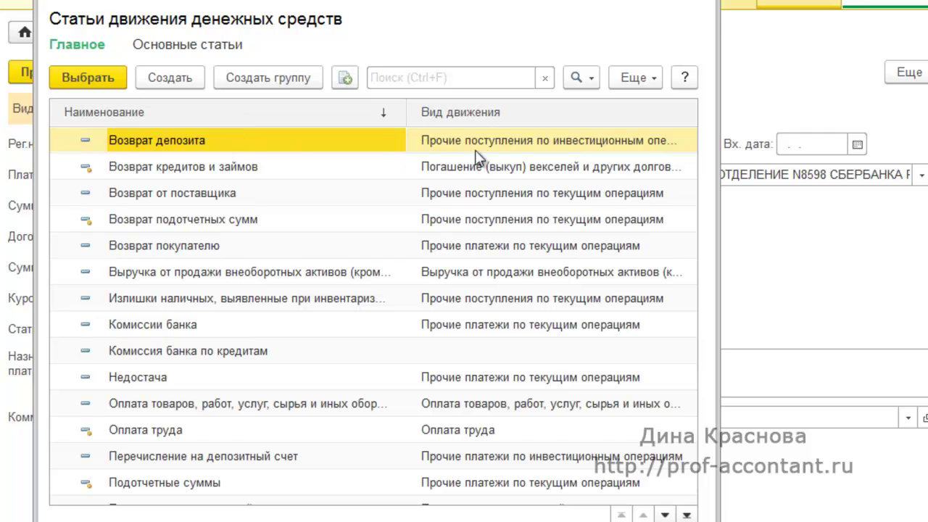
scroll(503, 354, down, 3)
click(503, 354)
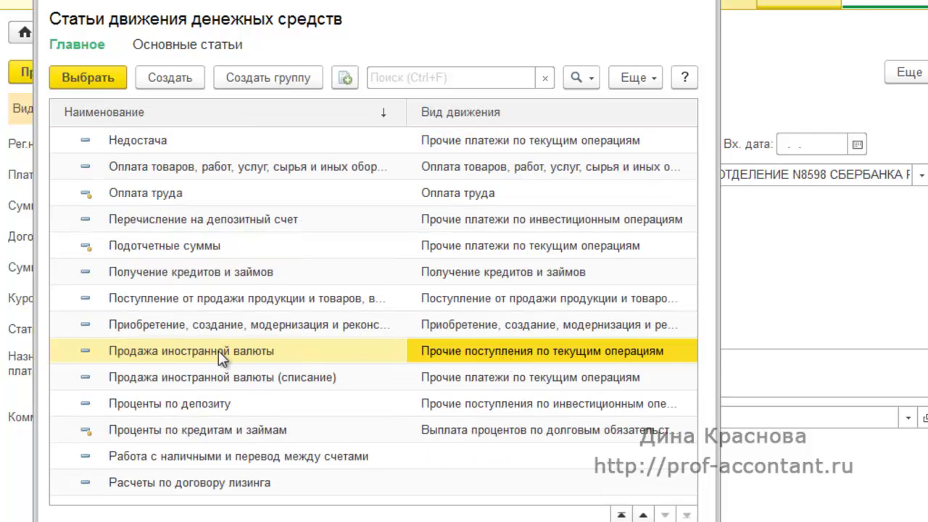
click(92, 80)
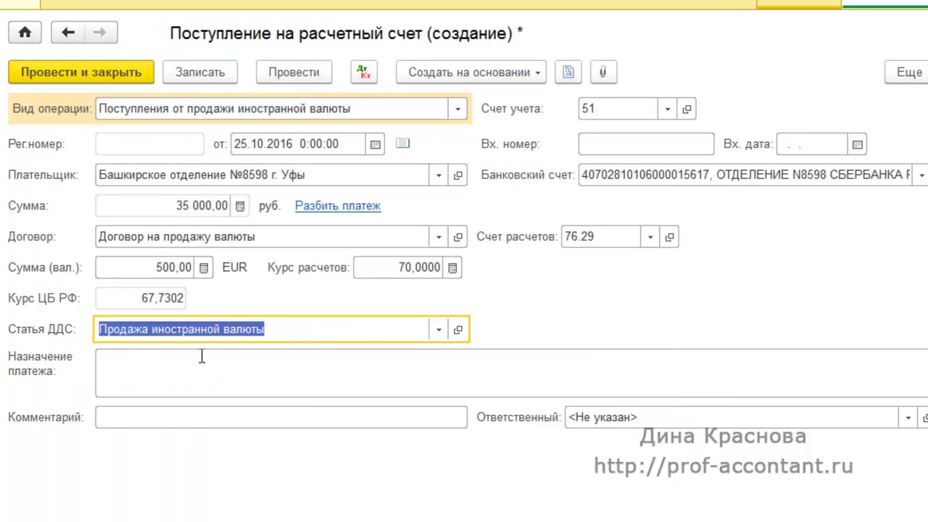
Enter the payment purpose "Выручка от продажа иностранной валюты" and post the receipt.
click(188, 384)
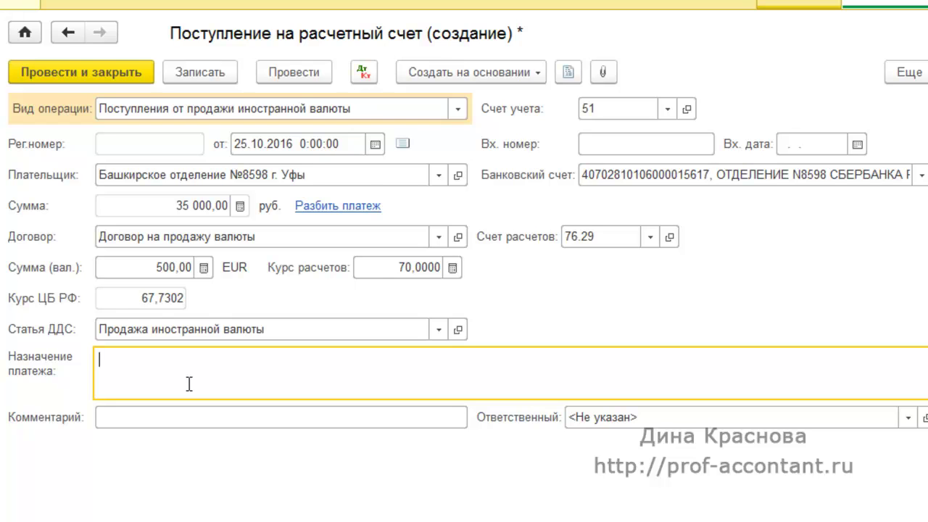
text(Выручка от продажа иностранной валюты)
click(312, 72)
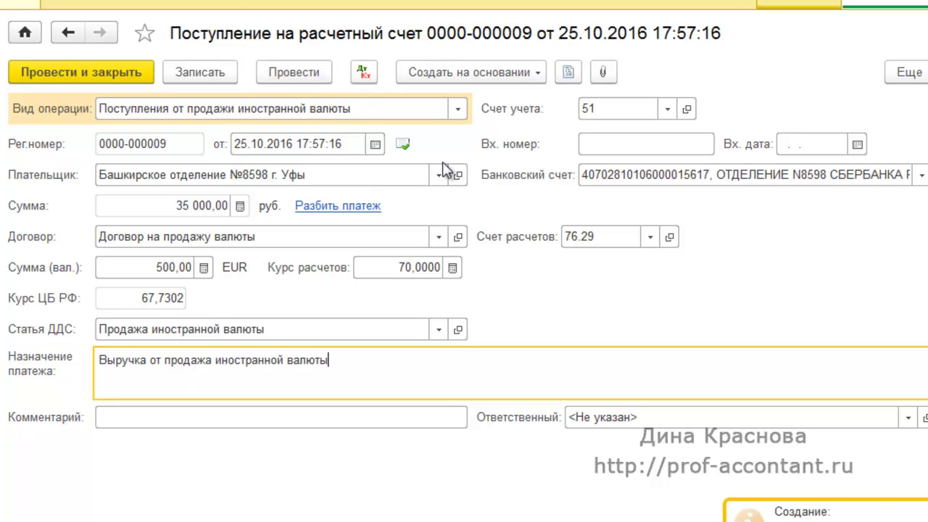
Open the receipt's accounting entries, examine the first posting's debit, credit and amount, and return to the receipt to check the rate.
click(363, 71)
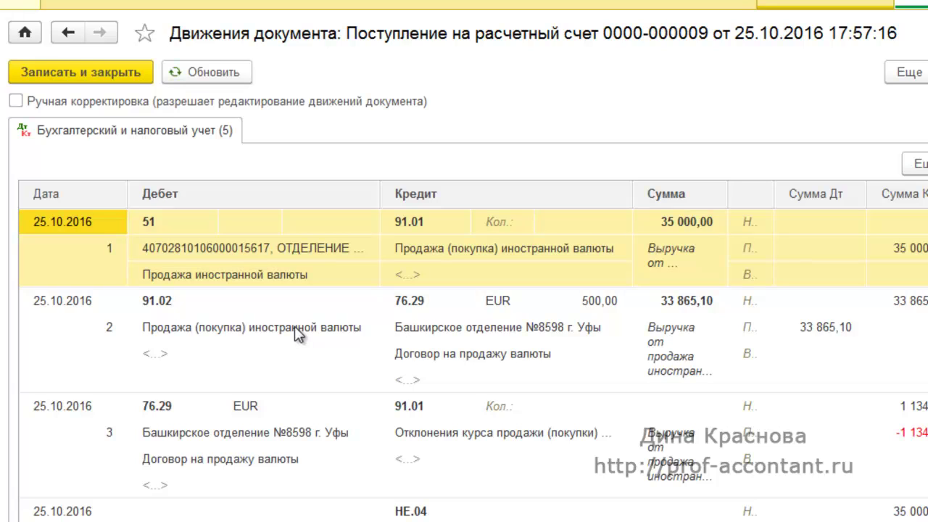
click(160, 224)
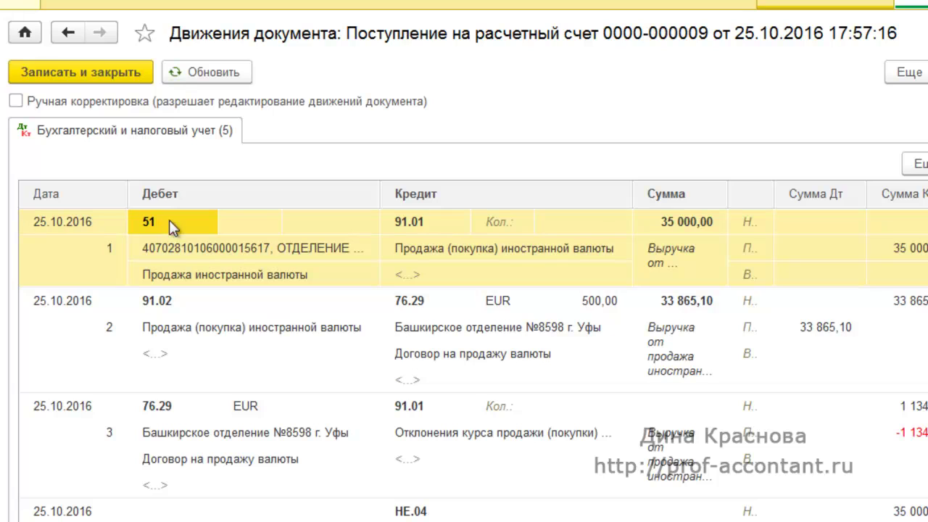
click(412, 227)
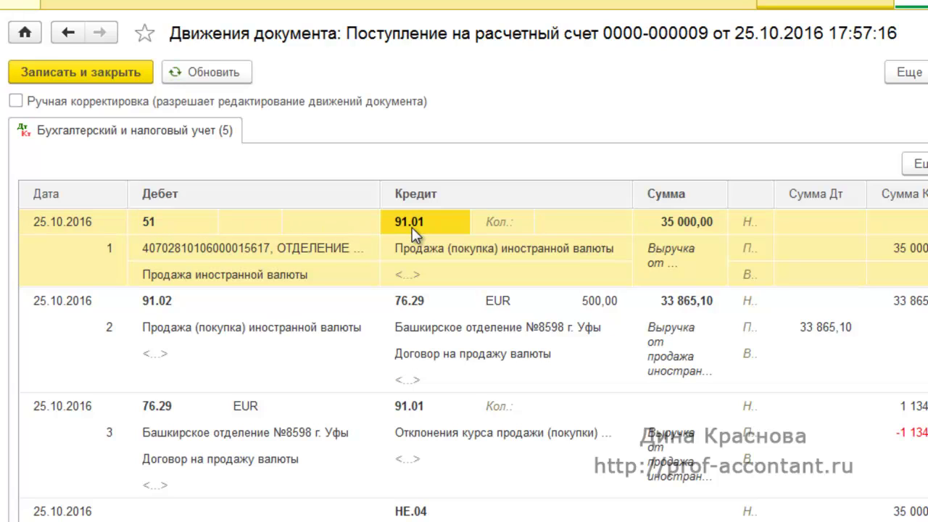
click(668, 233)
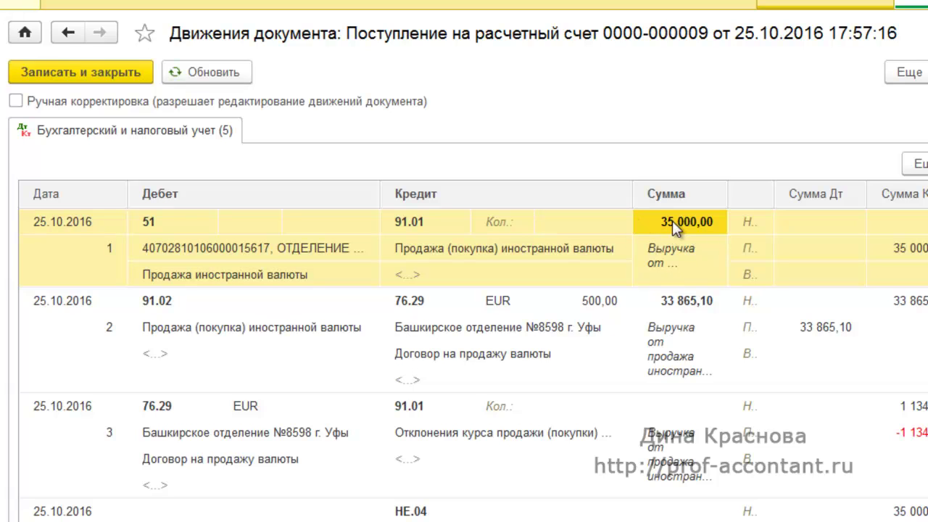
click(67, 34)
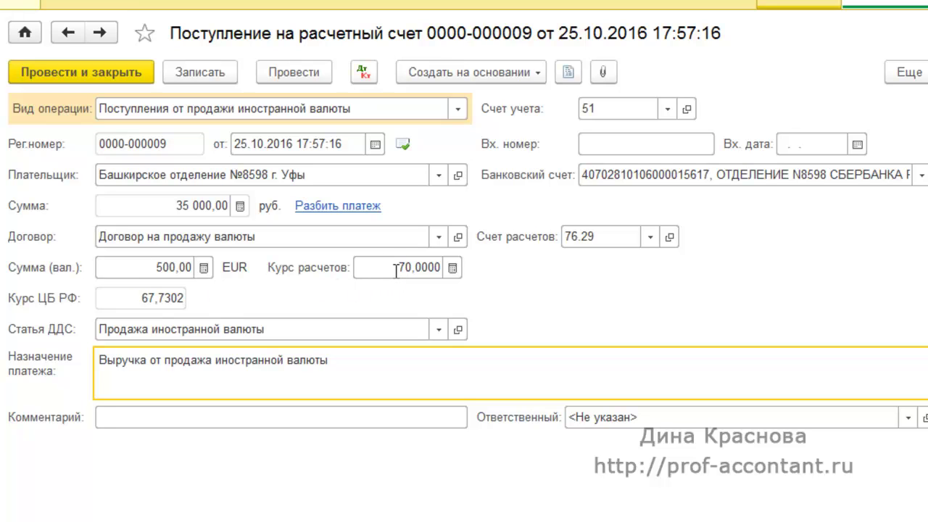
Reopen the receipt's accounting entries and examine the second posting's debit, credit, ruble amount and currency amount.
click(362, 71)
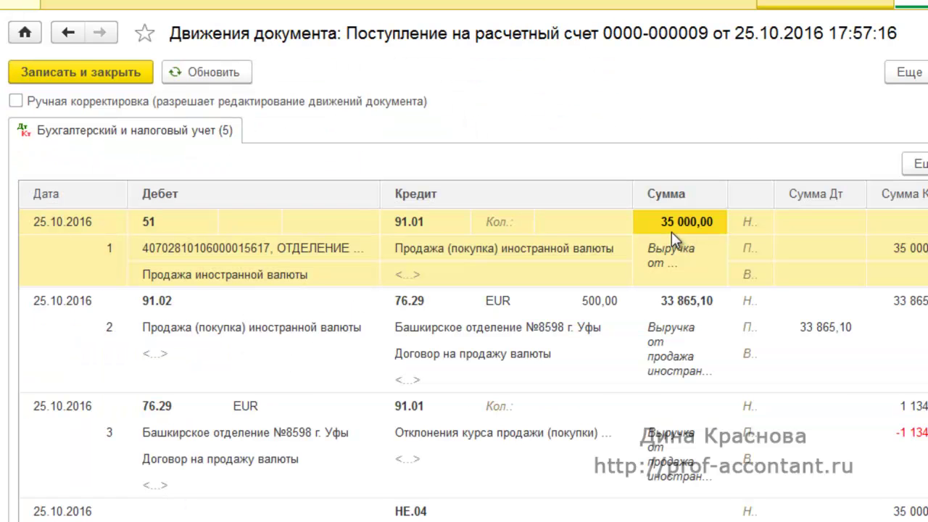
click(158, 310)
click(417, 309)
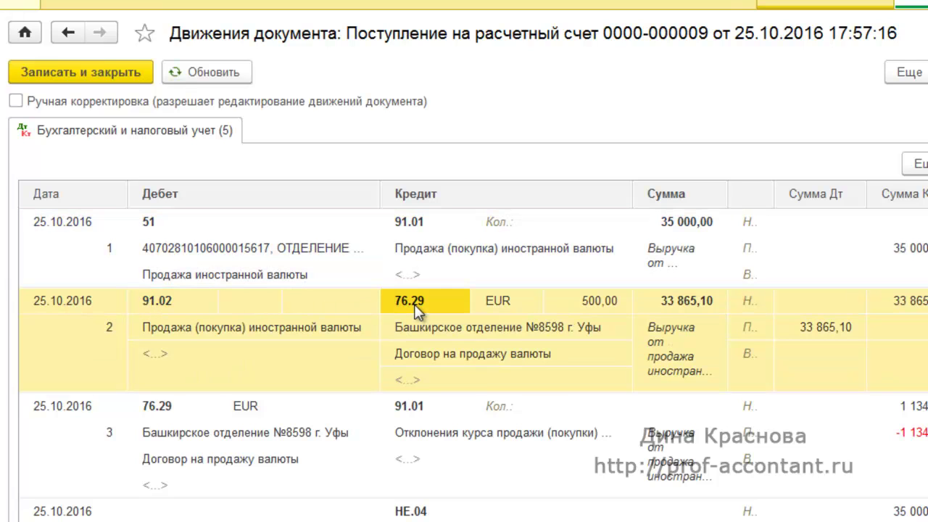
click(670, 309)
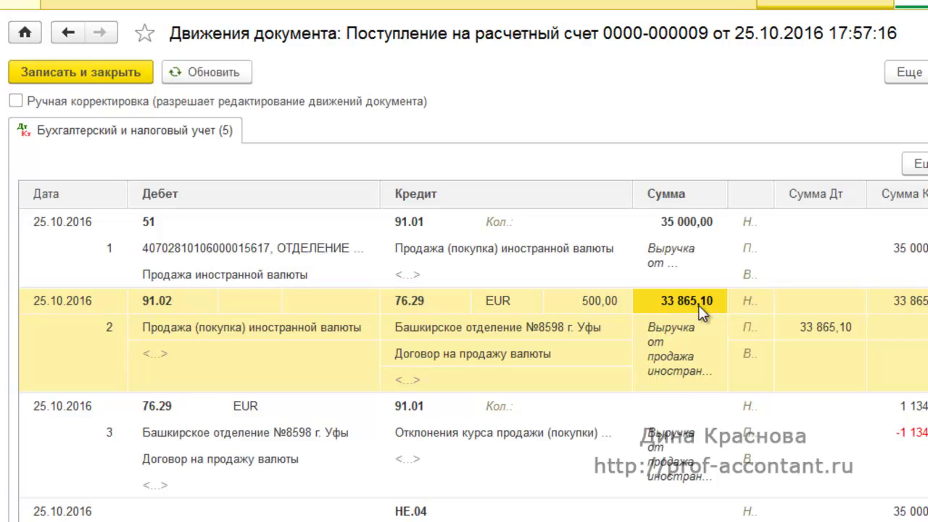
click(594, 304)
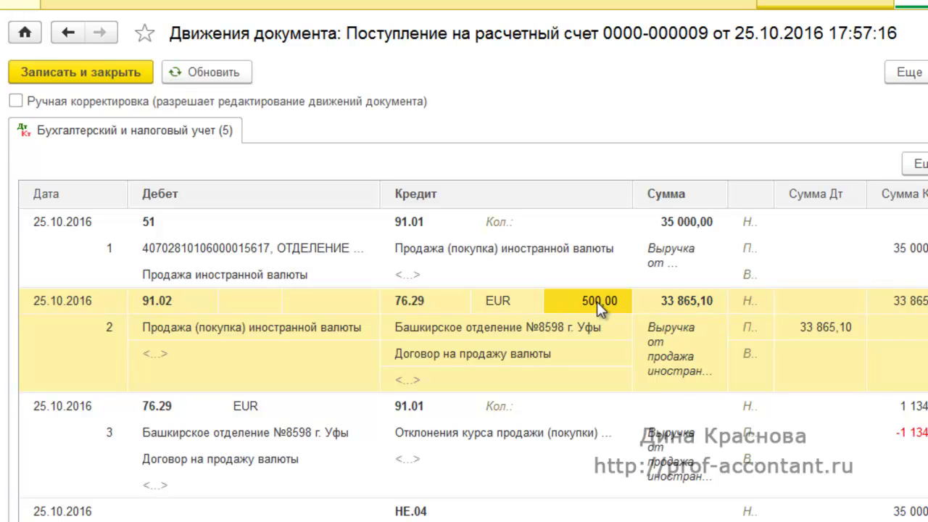
Compare the debit and credit accounts of the first two postings, and check the debit account of the rate deviation posting.
click(156, 224)
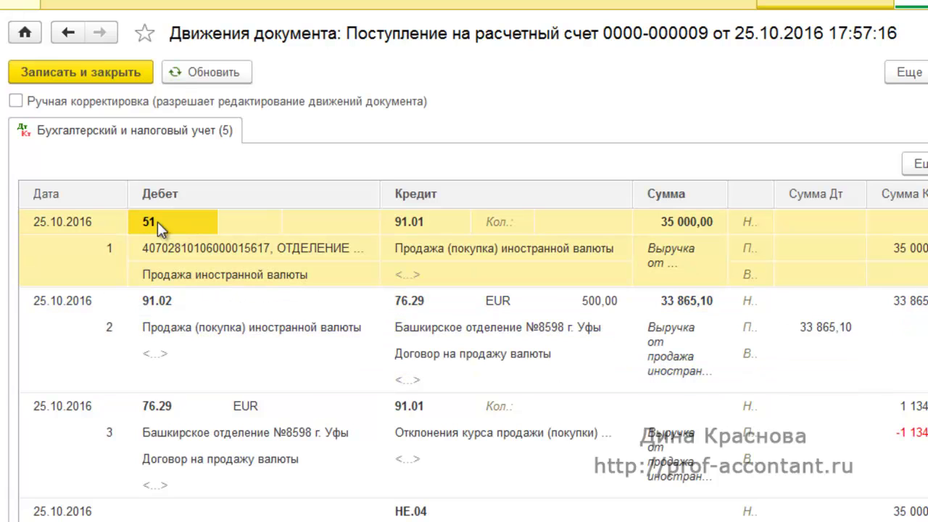
click(421, 226)
click(148, 305)
click(414, 226)
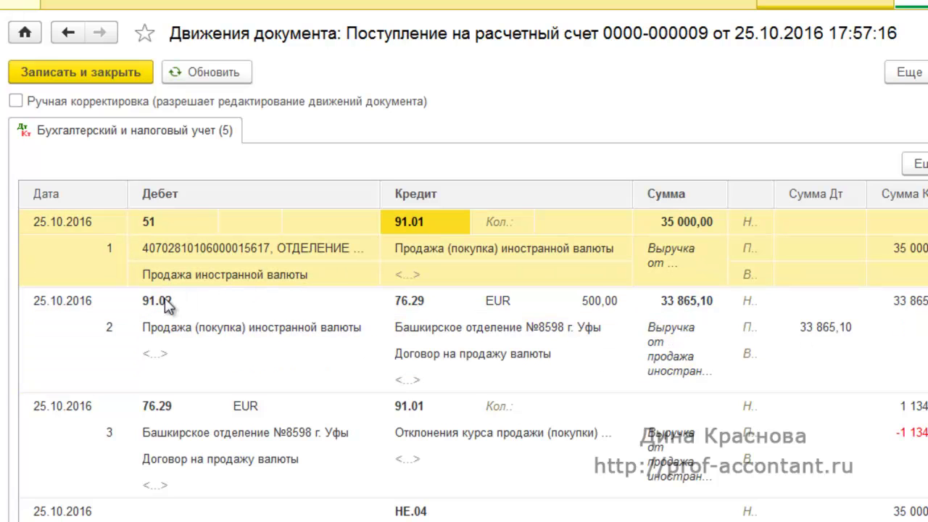
click(153, 306)
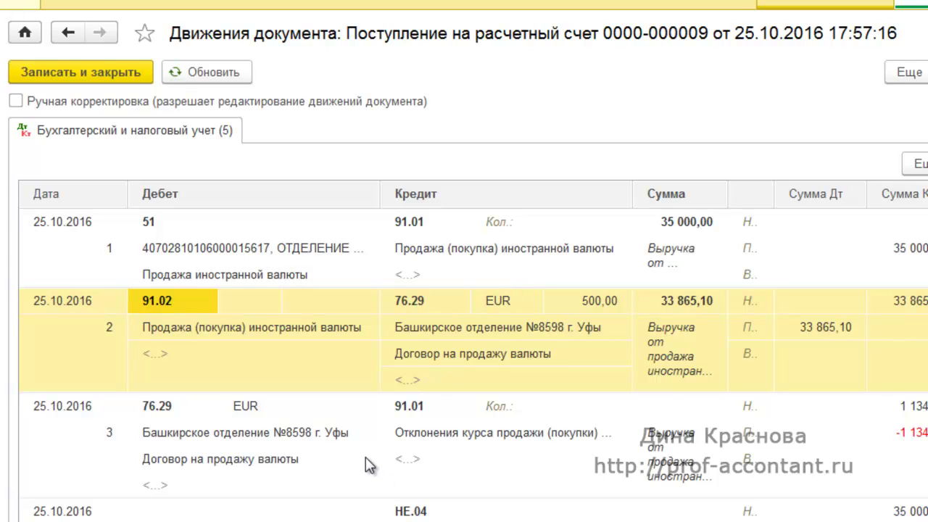
click(155, 403)
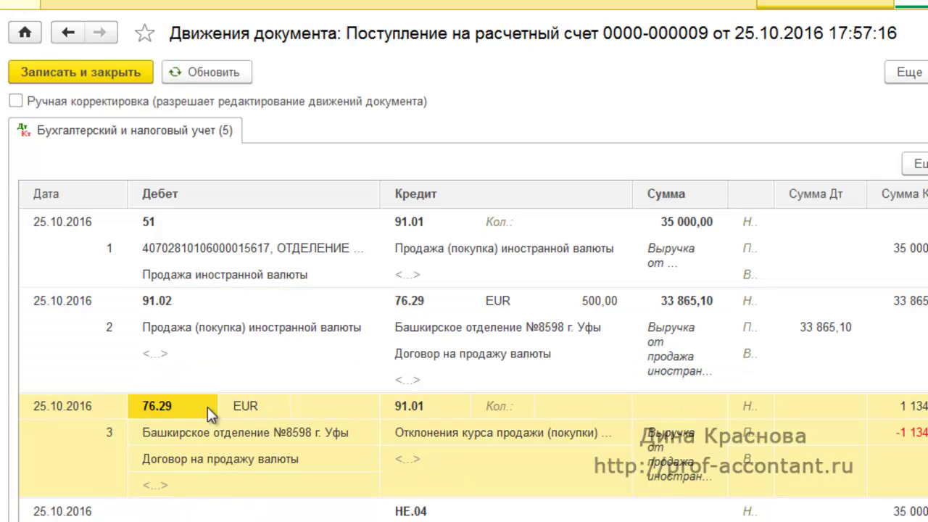
Examine the third posting's debit account, credit account 91.01 and amounts, comparing them with the second posting's tax amount fields.
click(420, 407)
click(795, 412)
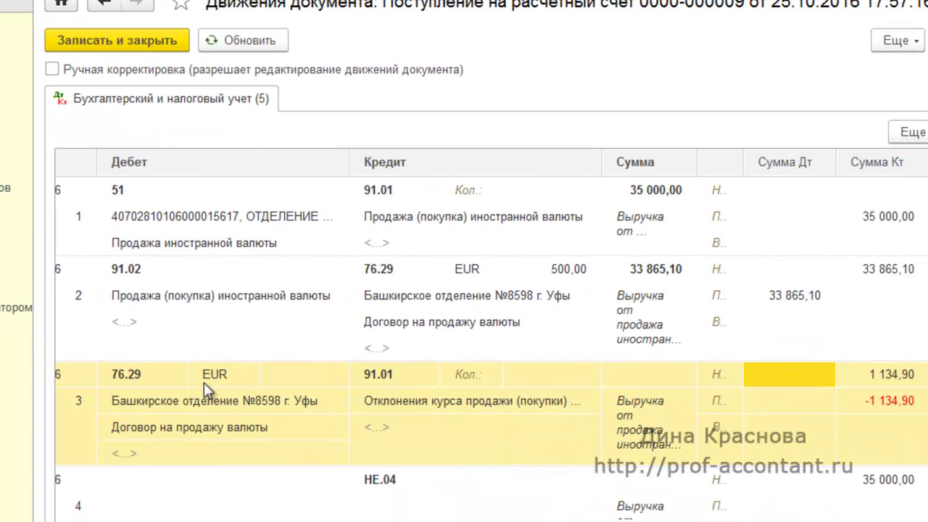
click(661, 376)
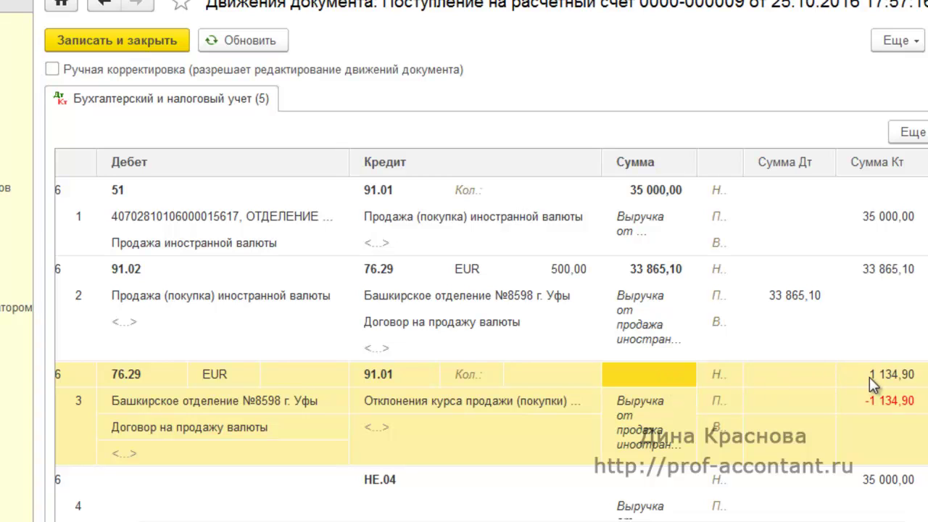
click(776, 272)
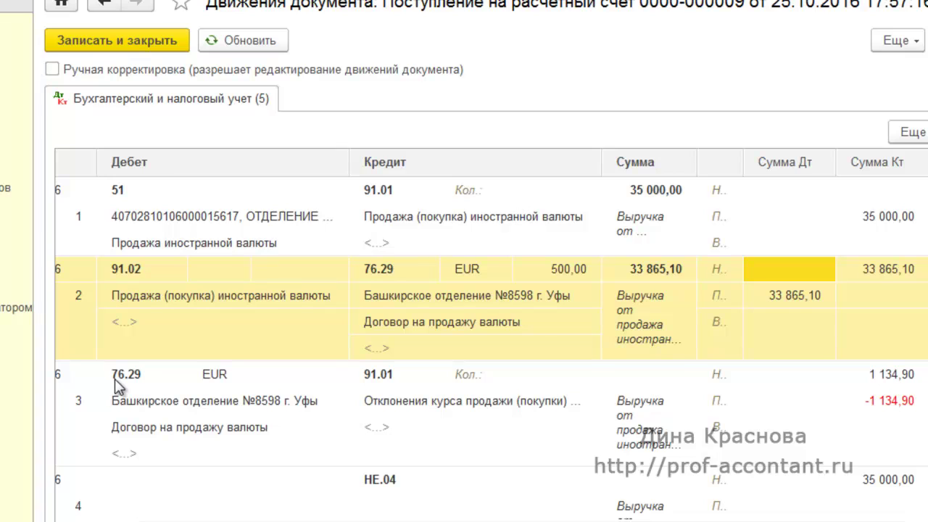
click(392, 385)
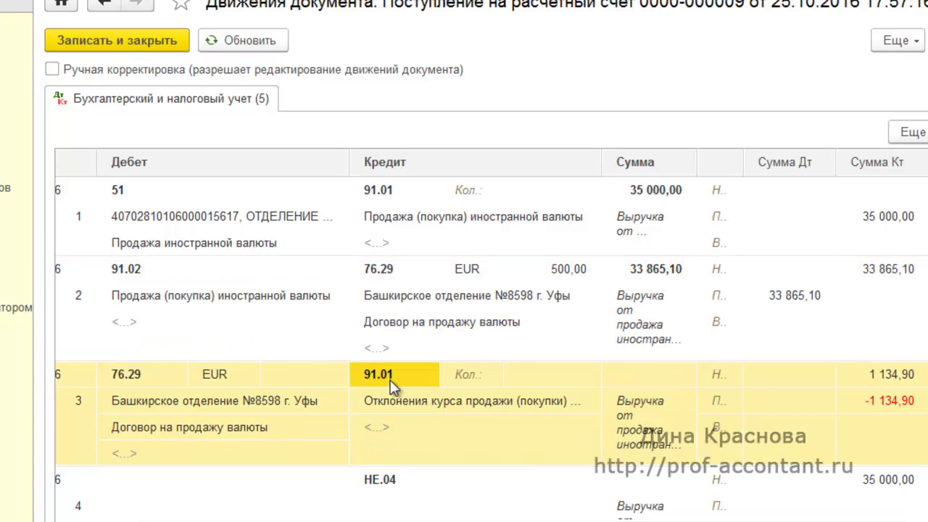
click(873, 384)
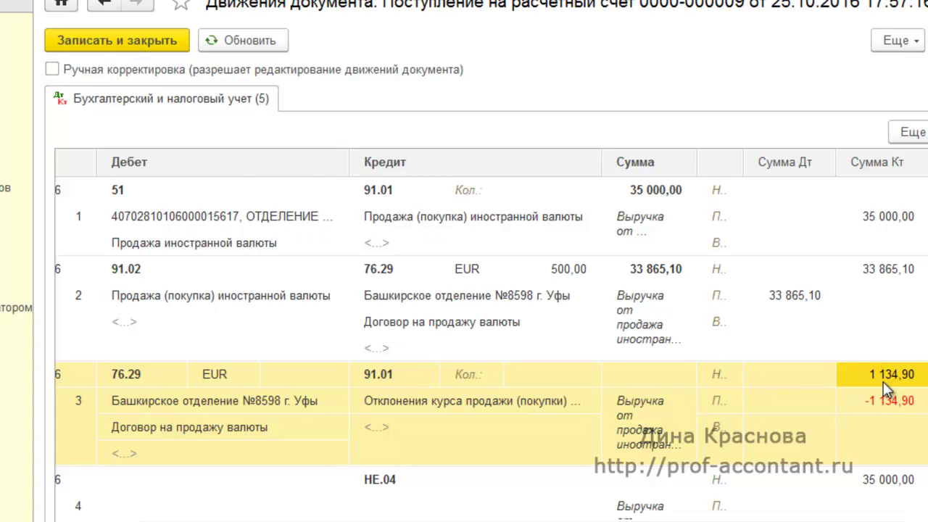
click(120, 377)
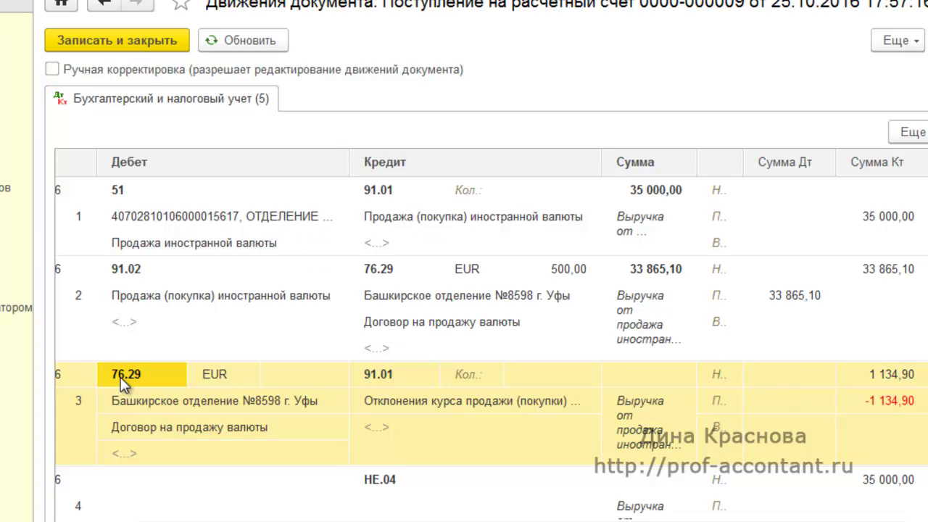
click(396, 375)
Examine the fourth and fifth postings, checking accounts НЕ.04 and НЕ.01.9 and comparing their credit and debit tax amounts.
scroll(396, 375, down, 3)
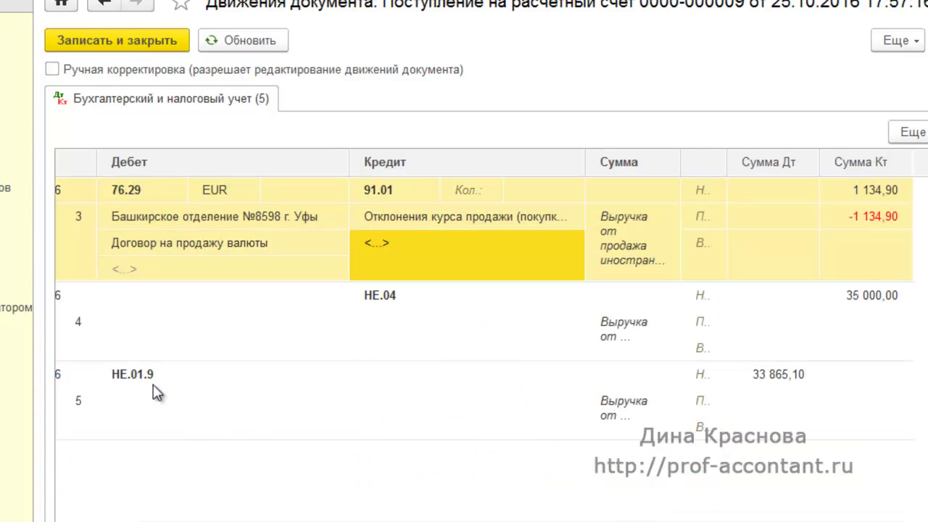
click(439, 302)
click(161, 379)
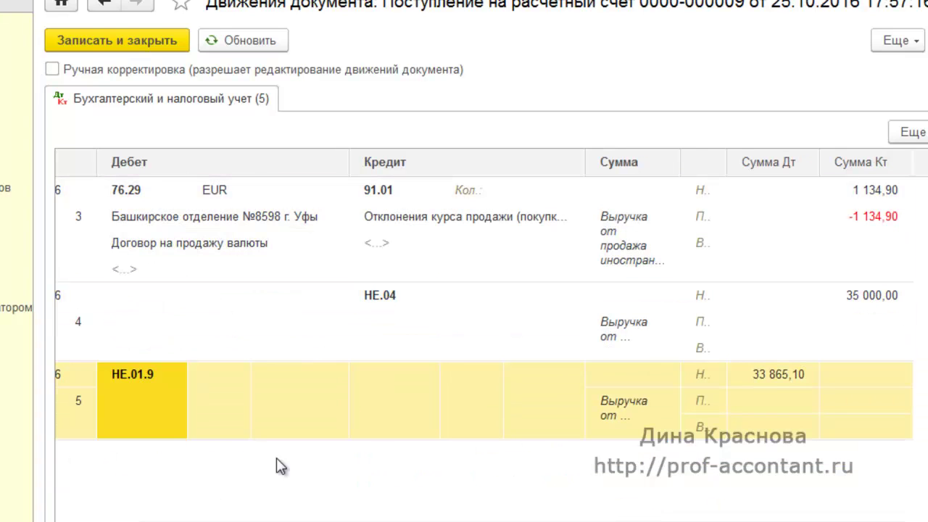
click(847, 303)
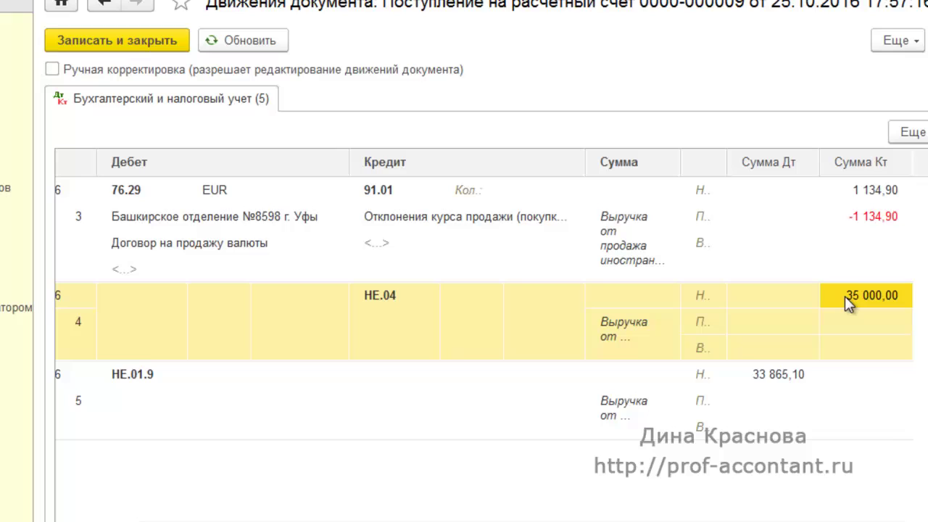
click(754, 380)
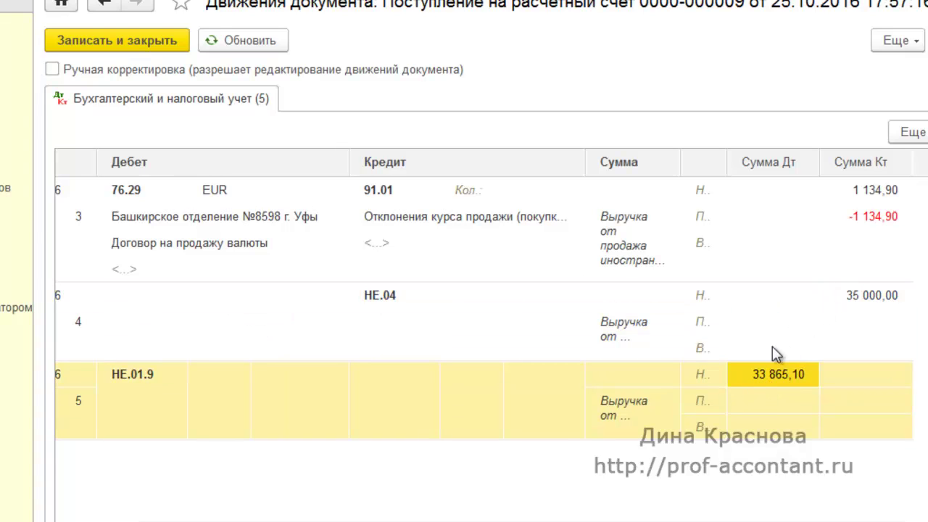
click(864, 303)
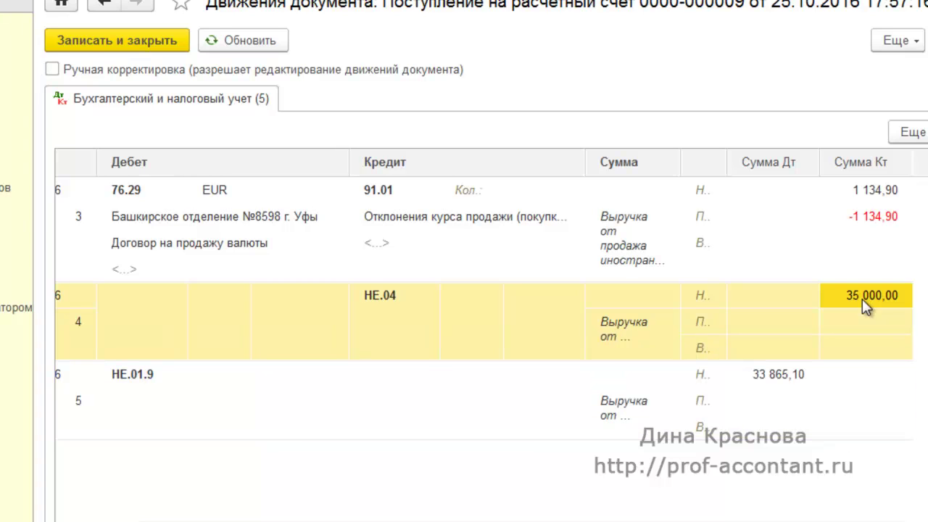
click(761, 384)
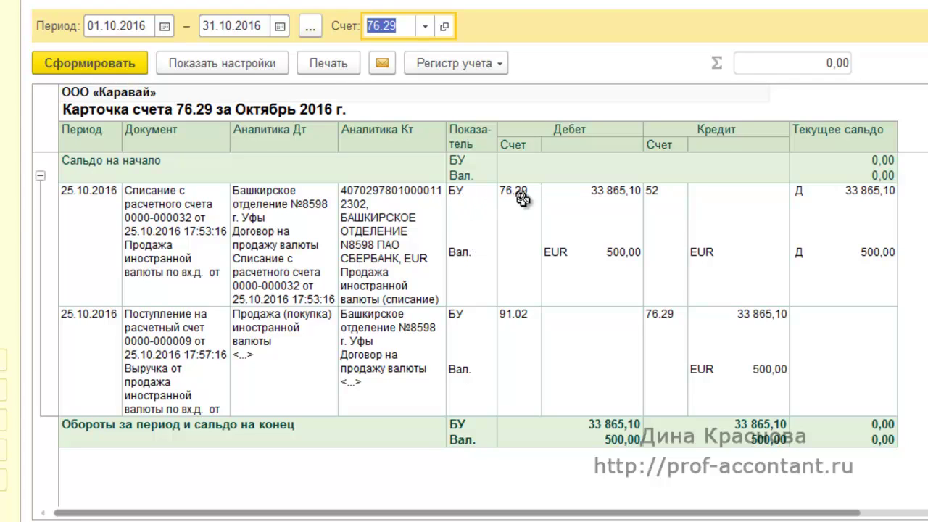
Check the currency sale's debit and credit amounts in the October 2016 account cards for accounts 76.29 and 91.
click(599, 193)
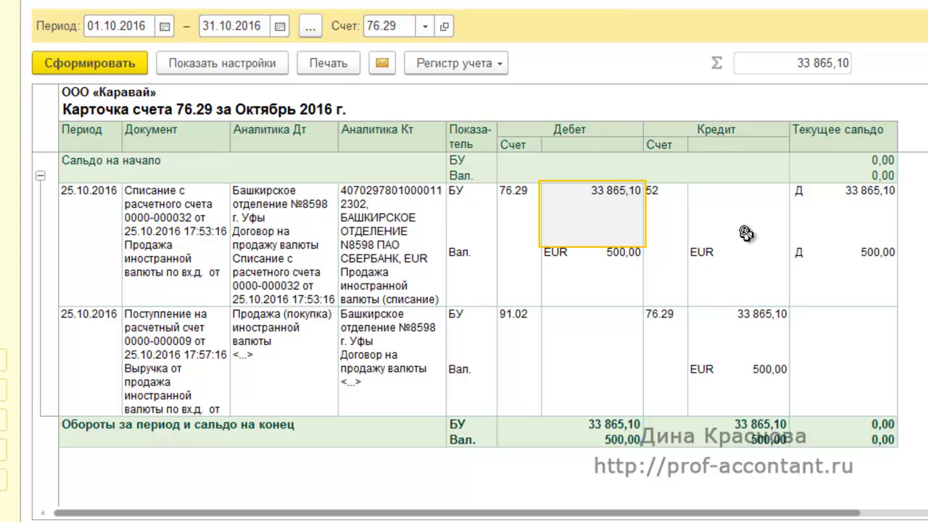
click(758, 316)
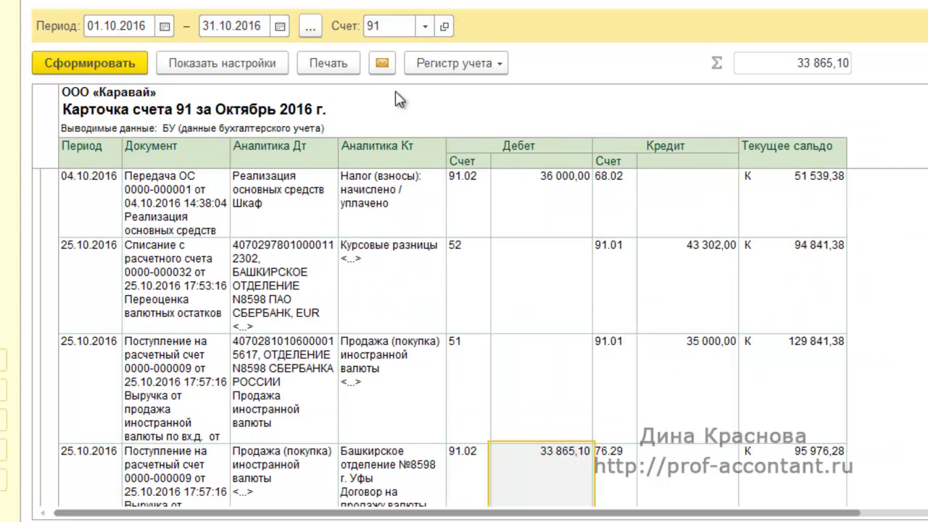
click(712, 347)
click(558, 450)
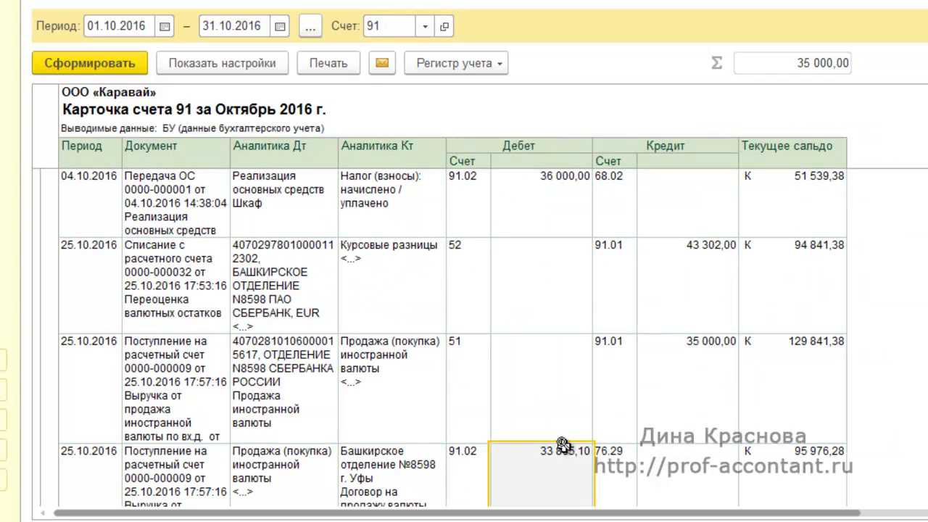
scroll(709, 374, down, 3)
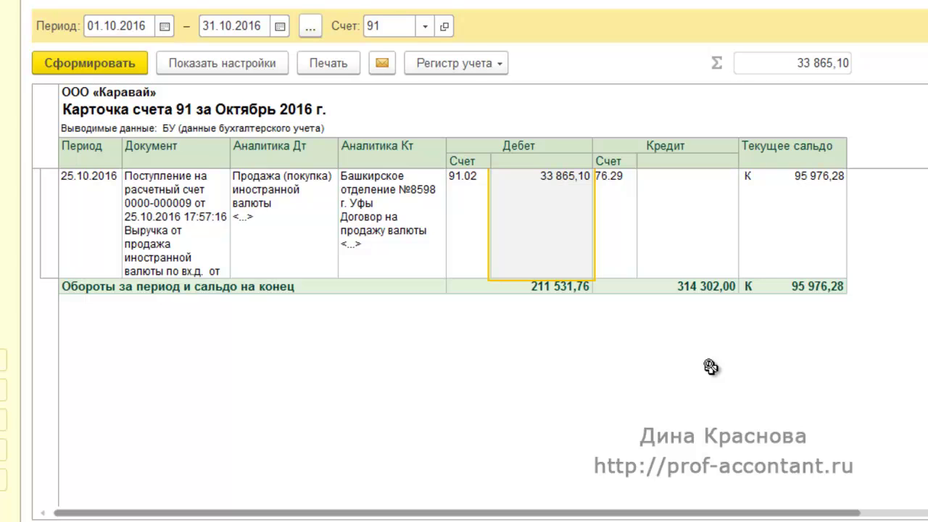
scroll(616, 326, up, 6)
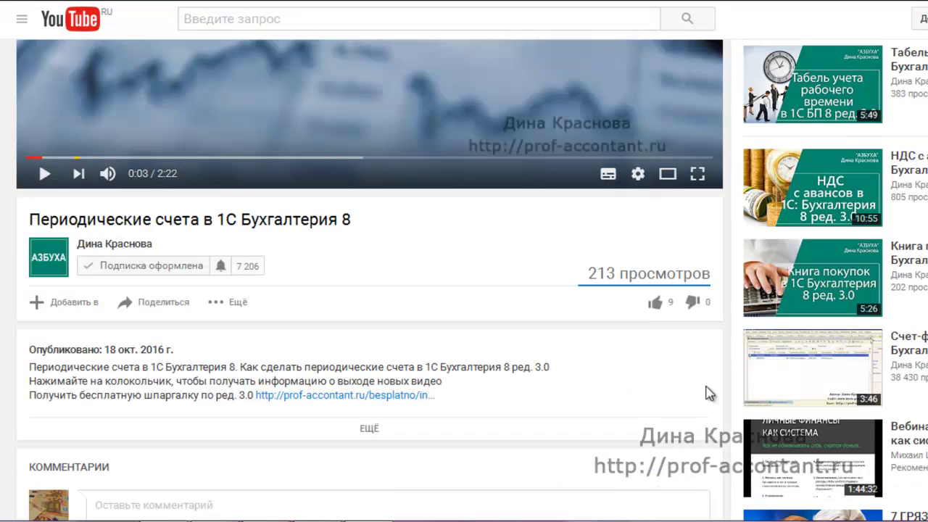
On the YouTube page, like the video "Периодические счета в 1С Бухгалтерия 8" and turn on notifications for all of the channel's news.
click(656, 304)
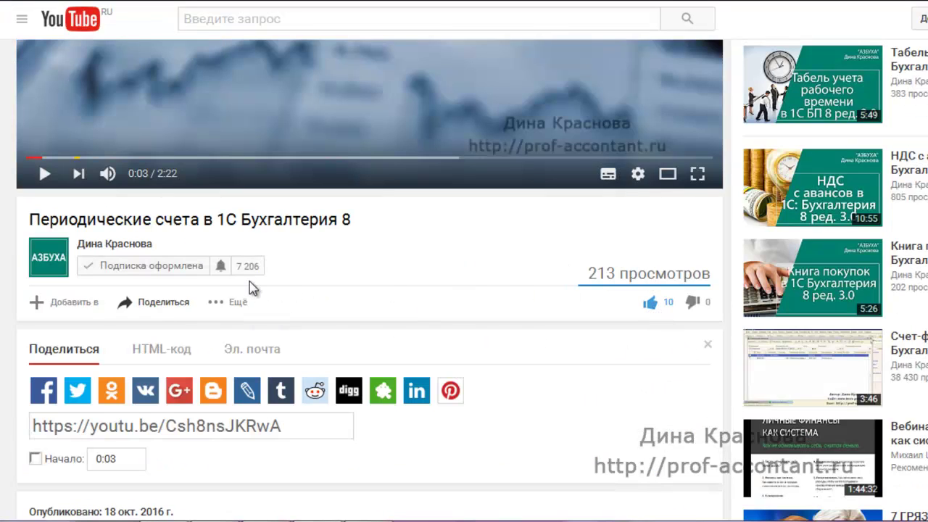
click(227, 267)
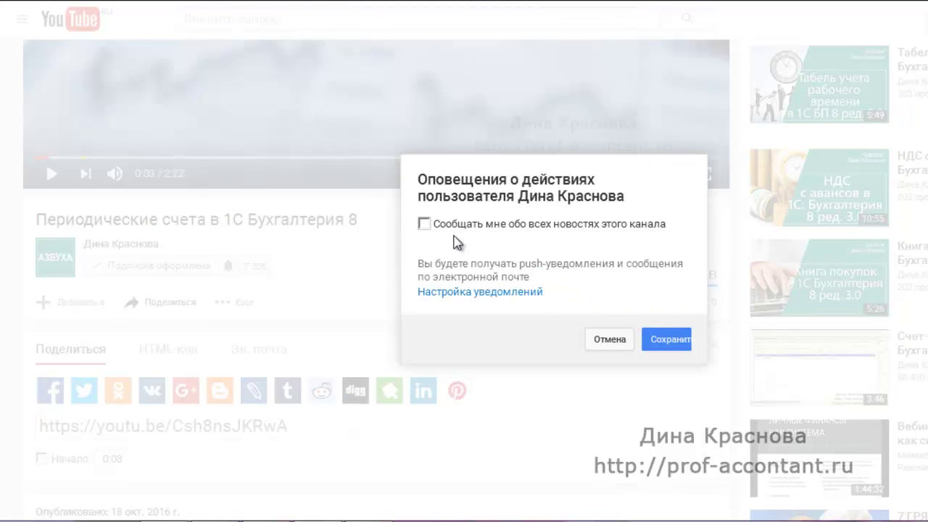
click(425, 224)
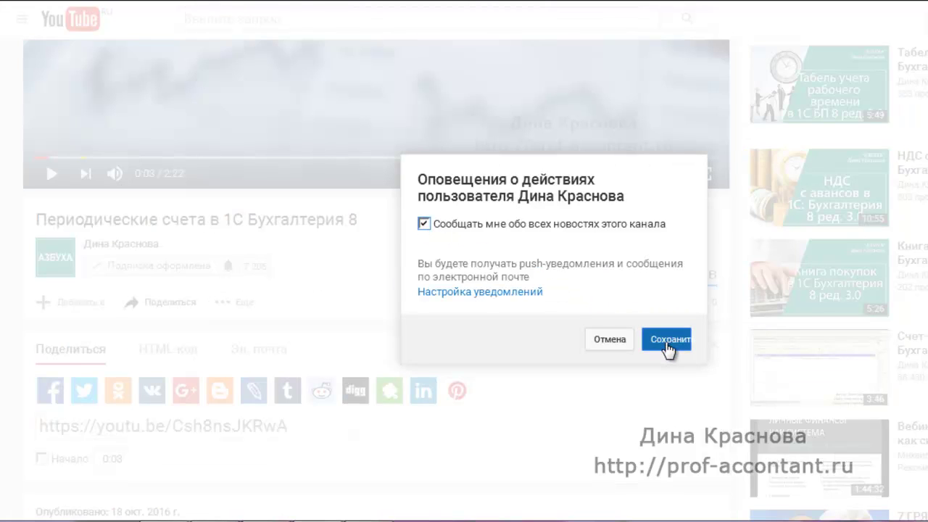
click(660, 341)
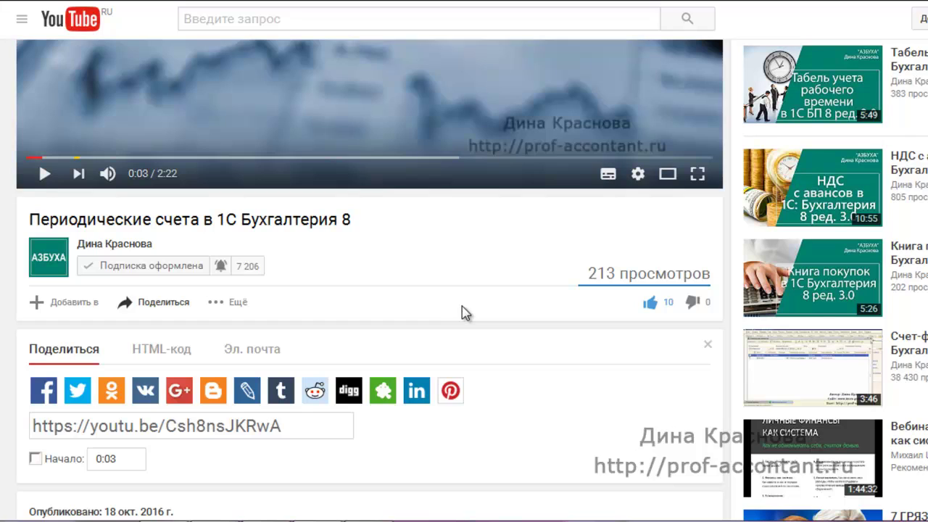